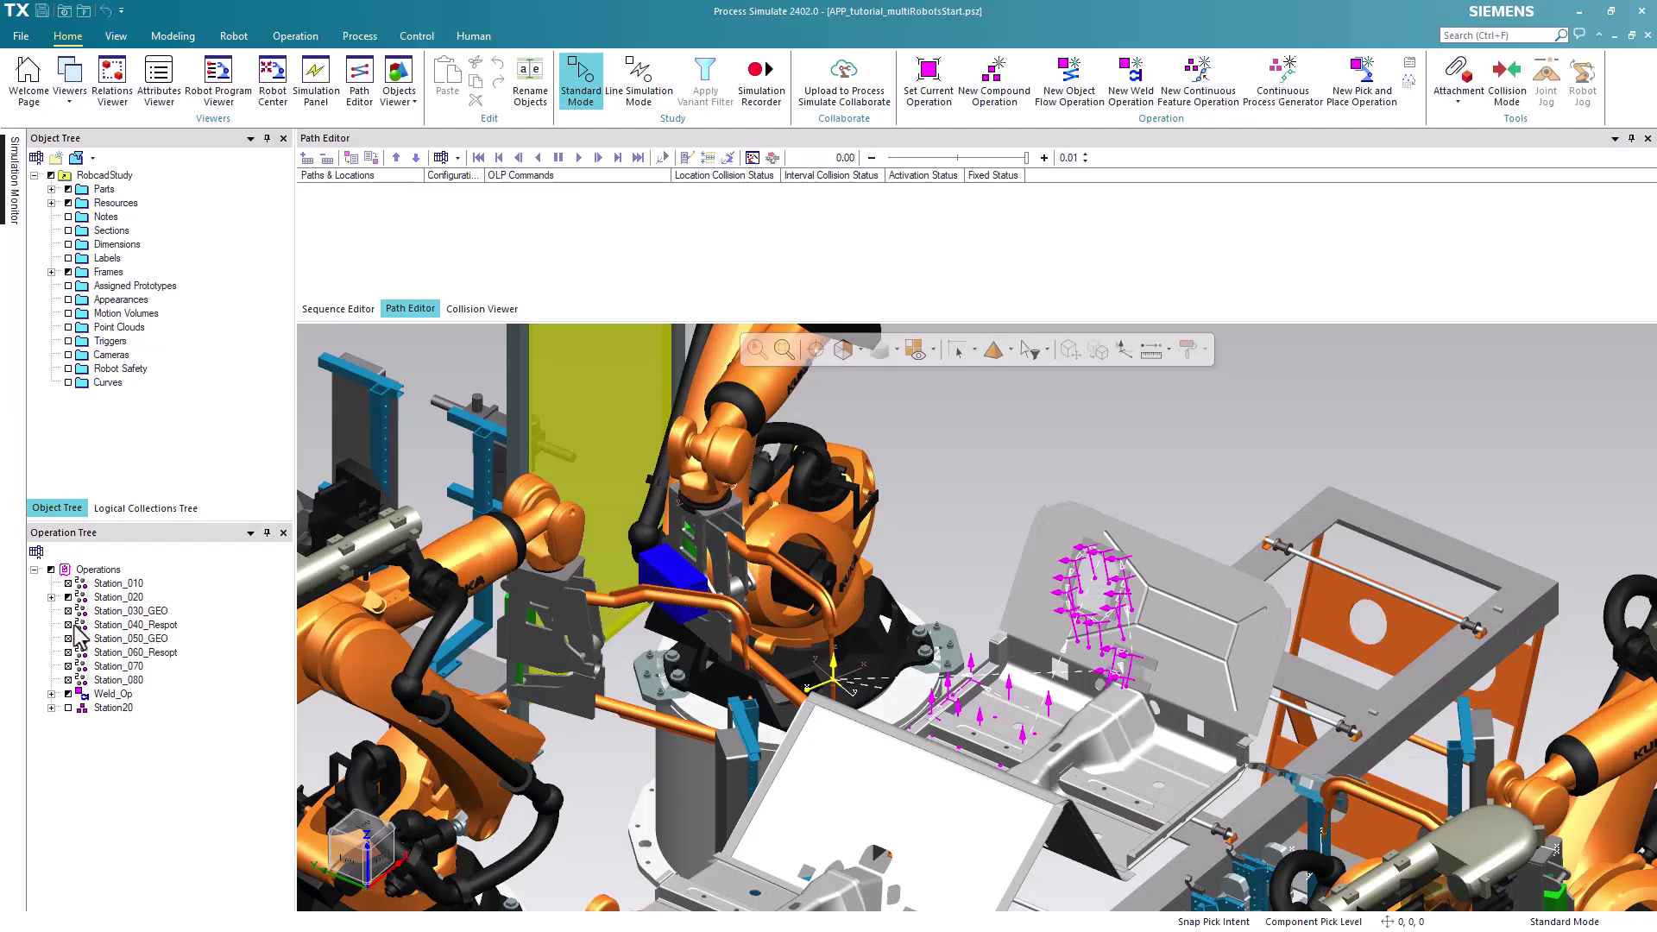
- Load 020R04_Operation from Station_020 into the Path Editor
{"action": "left_click", "coordinate": [51, 598]}
{"action": "left_click", "coordinate": [138, 611]}
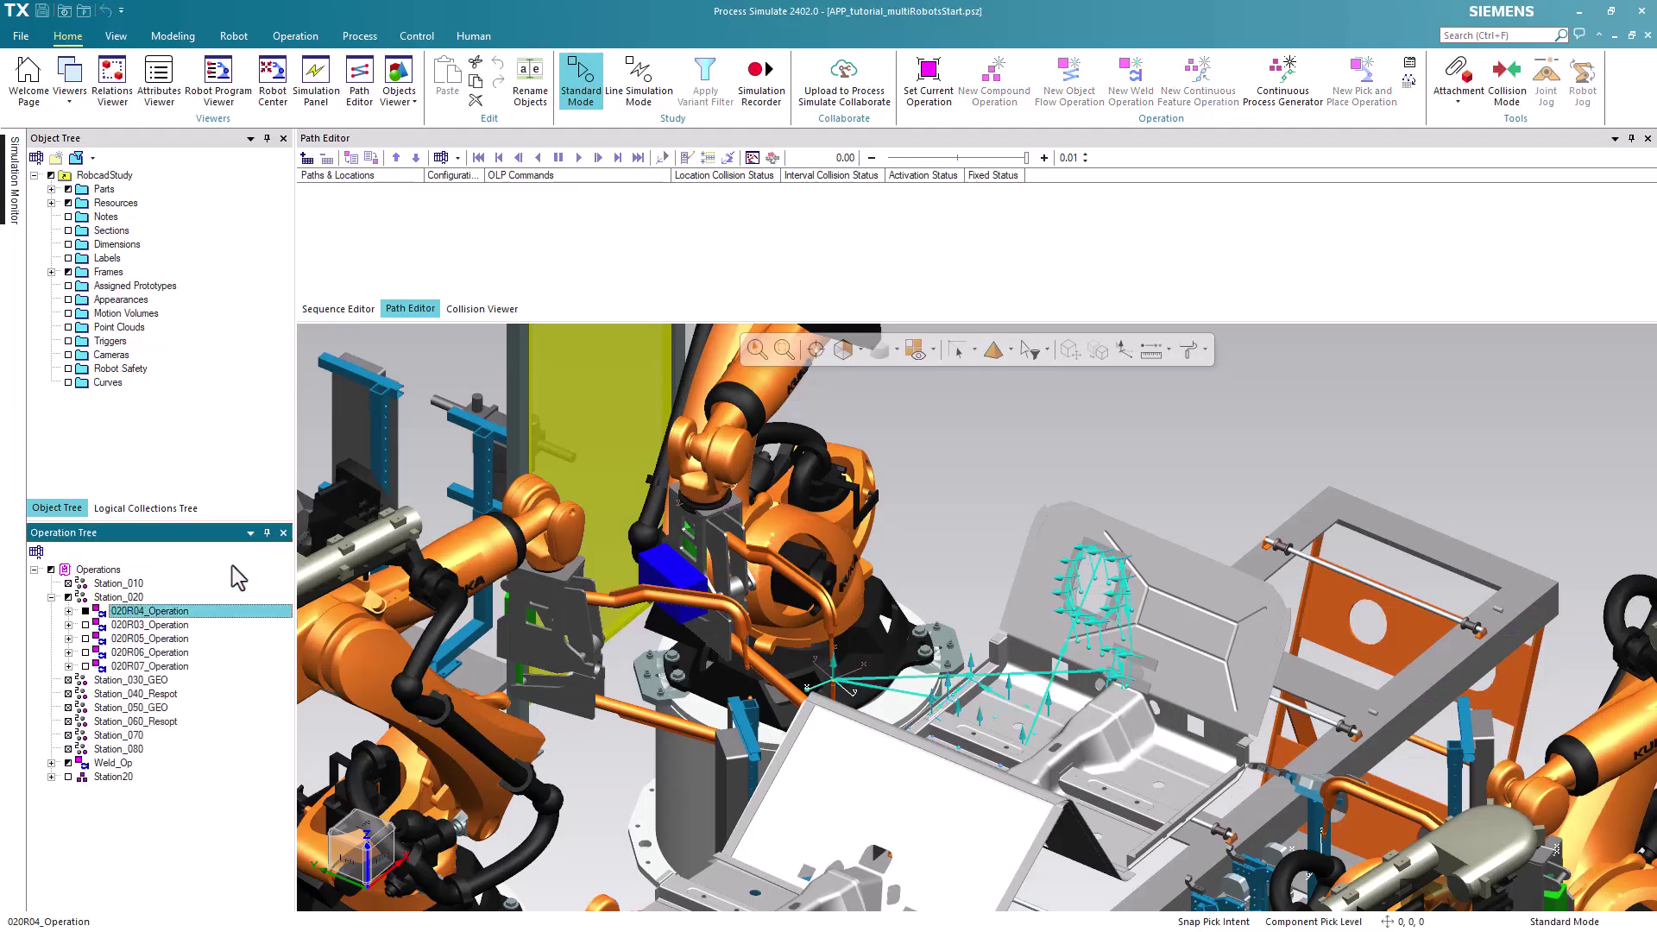
{"action": "left_click", "coordinate": [306, 159]}
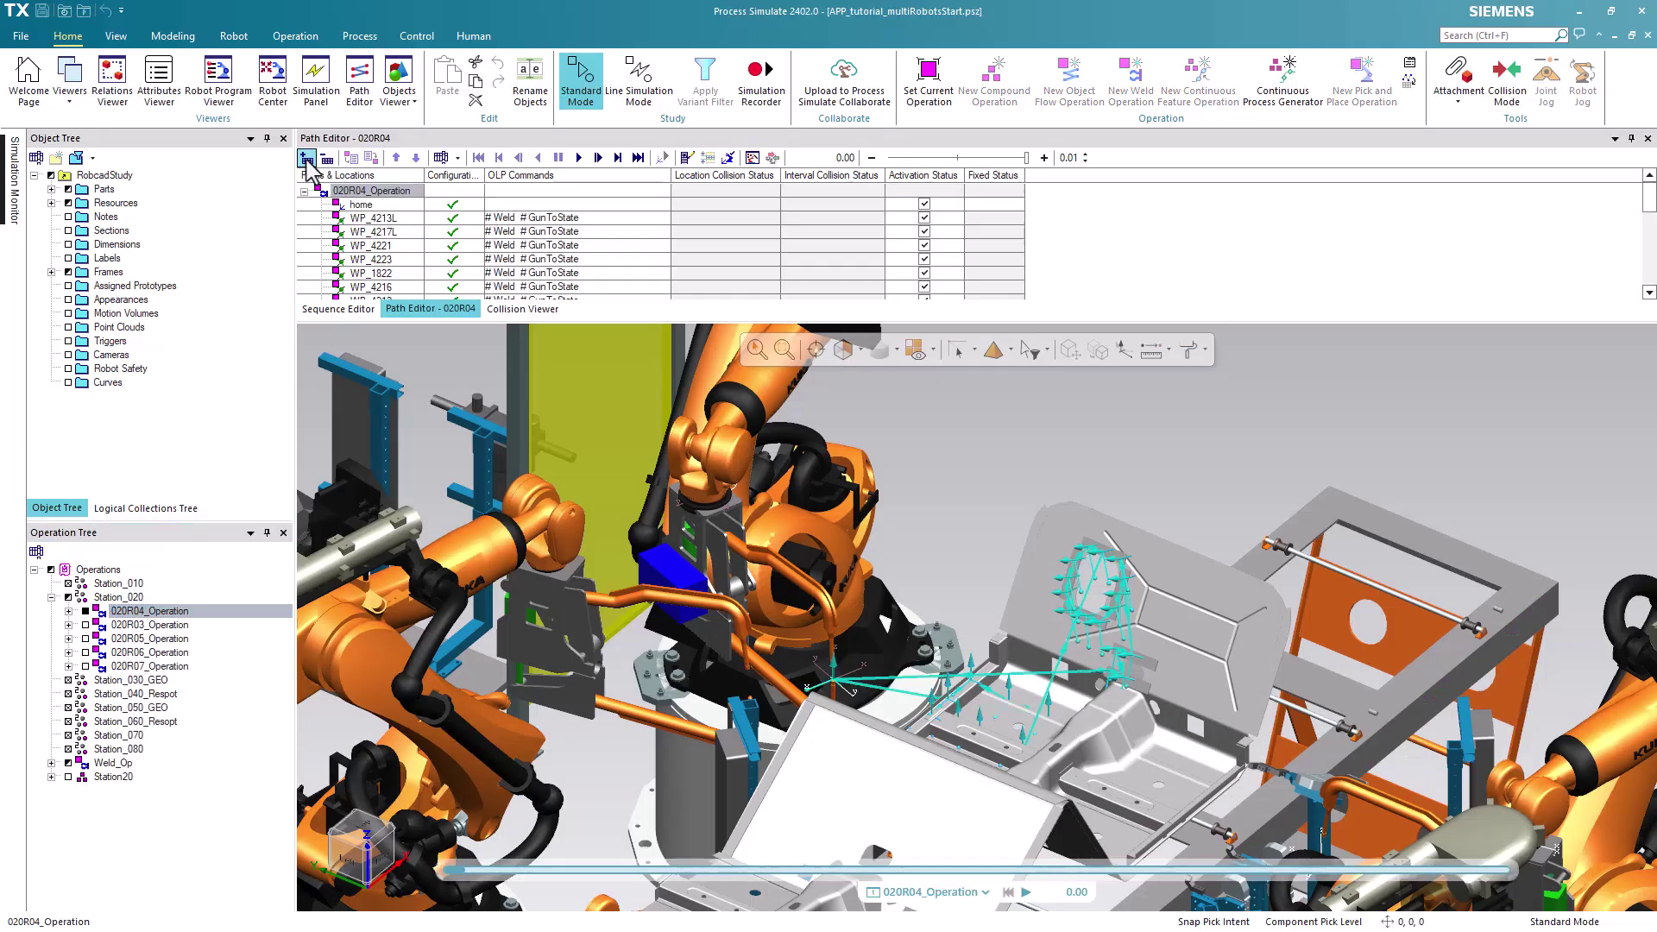
- Turn on collision mode and simulate 020R04_Operation to check its path, resetting the simulation at the end
{"action": "left_click", "coordinate": [1507, 82]}
{"action": "left_click", "coordinate": [1027, 892]}
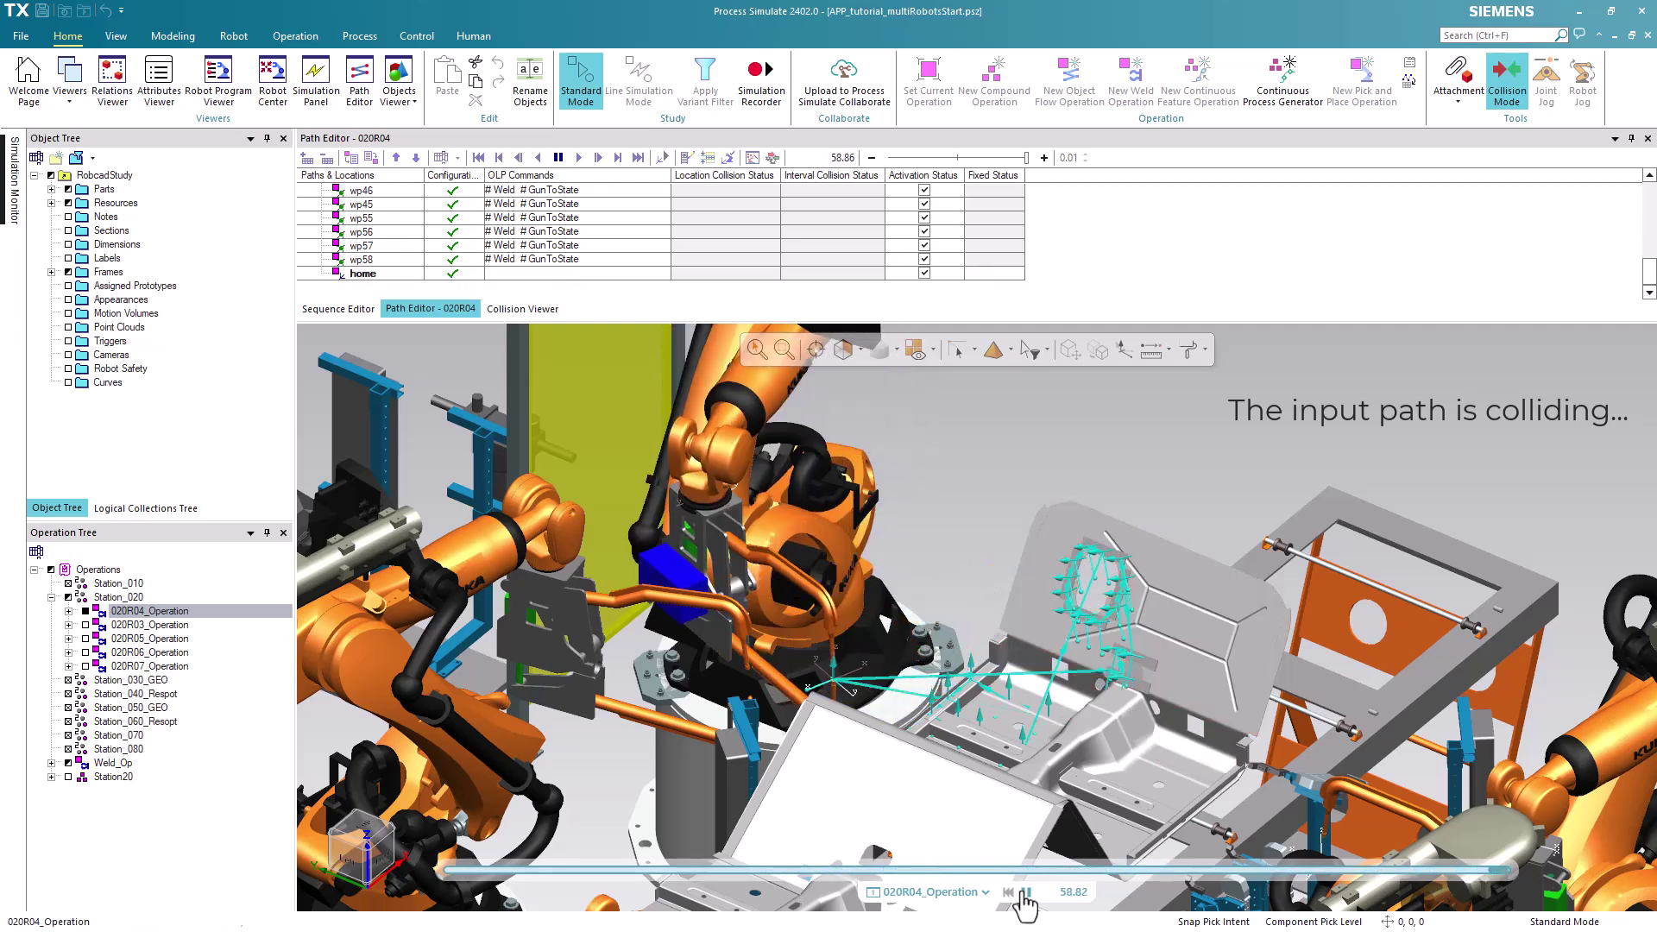
{"action": "left_click", "coordinate": [1008, 893]}
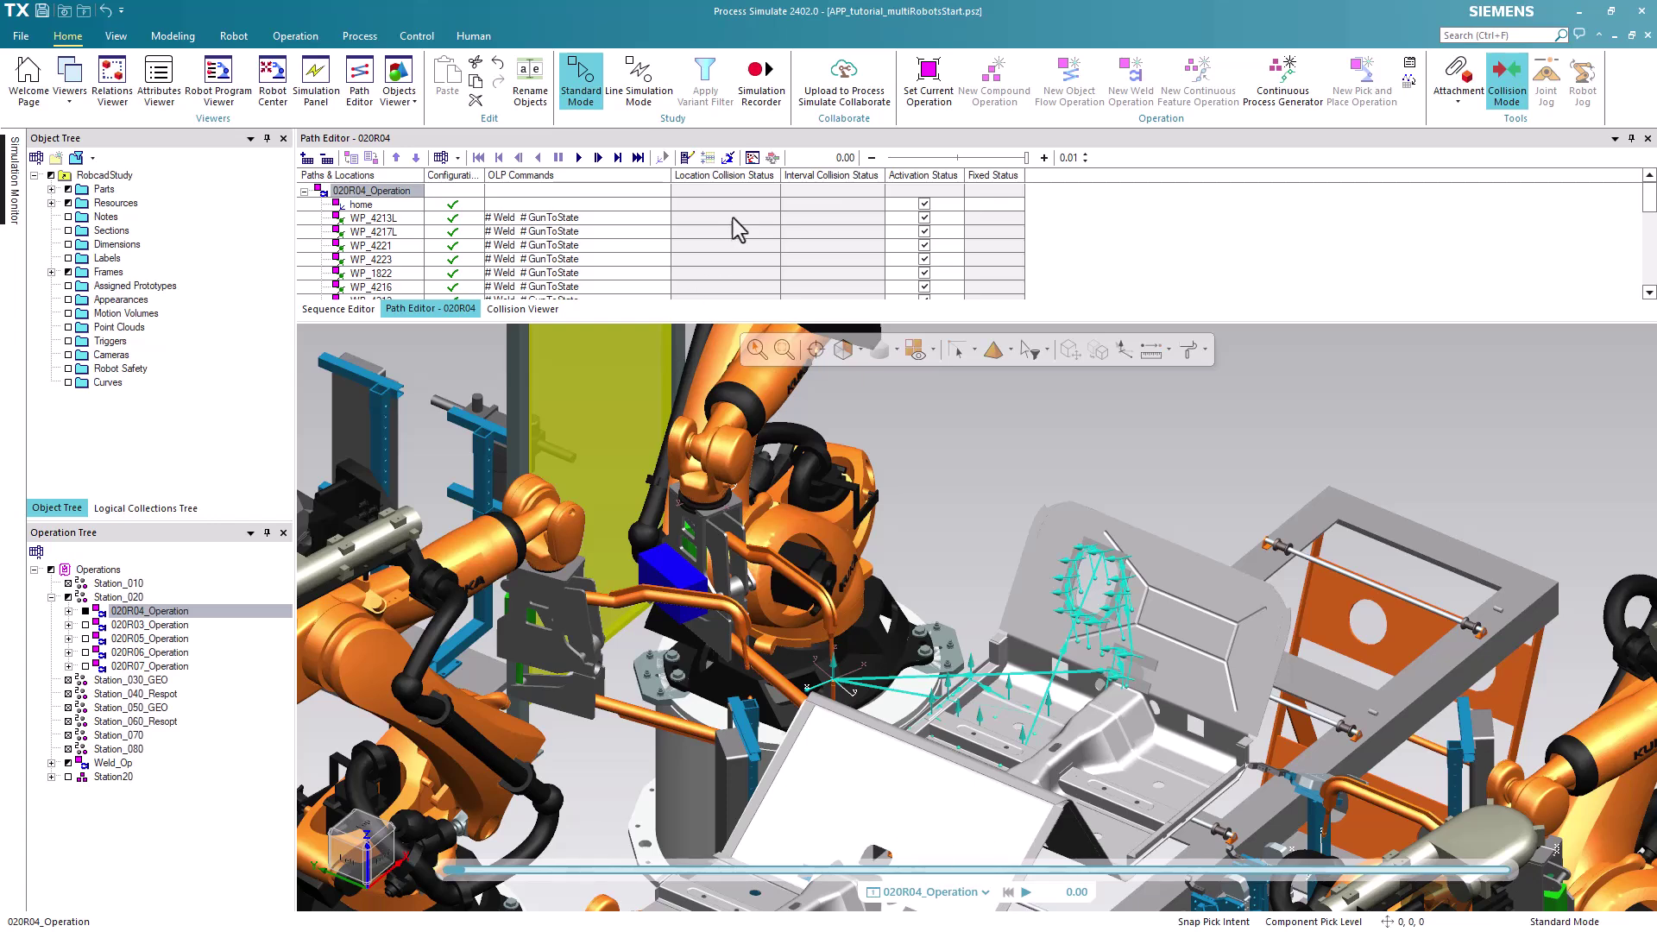
- Dock the Robotic Automatic Path Planner beside the Path Editor and update the collision statuses of 020R04_Operation
{"action": "left_click", "coordinate": [751, 158]}
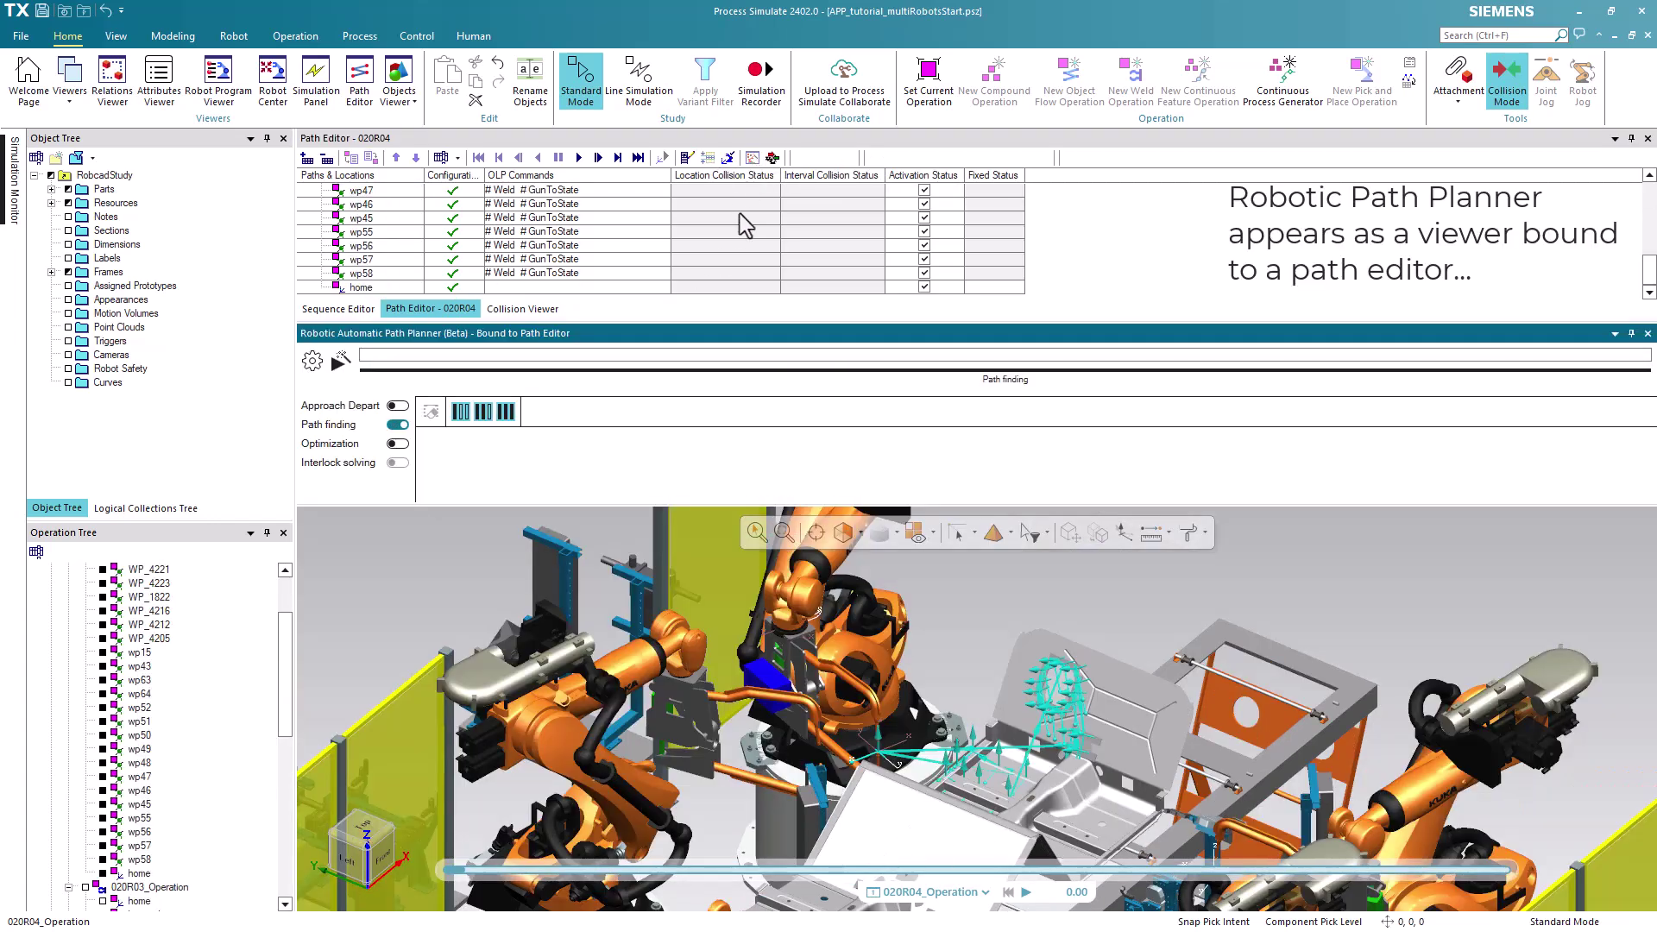
{"action": "left_click_drag", "start_coordinate": [718, 326], "coordinate": [1016, 222]}
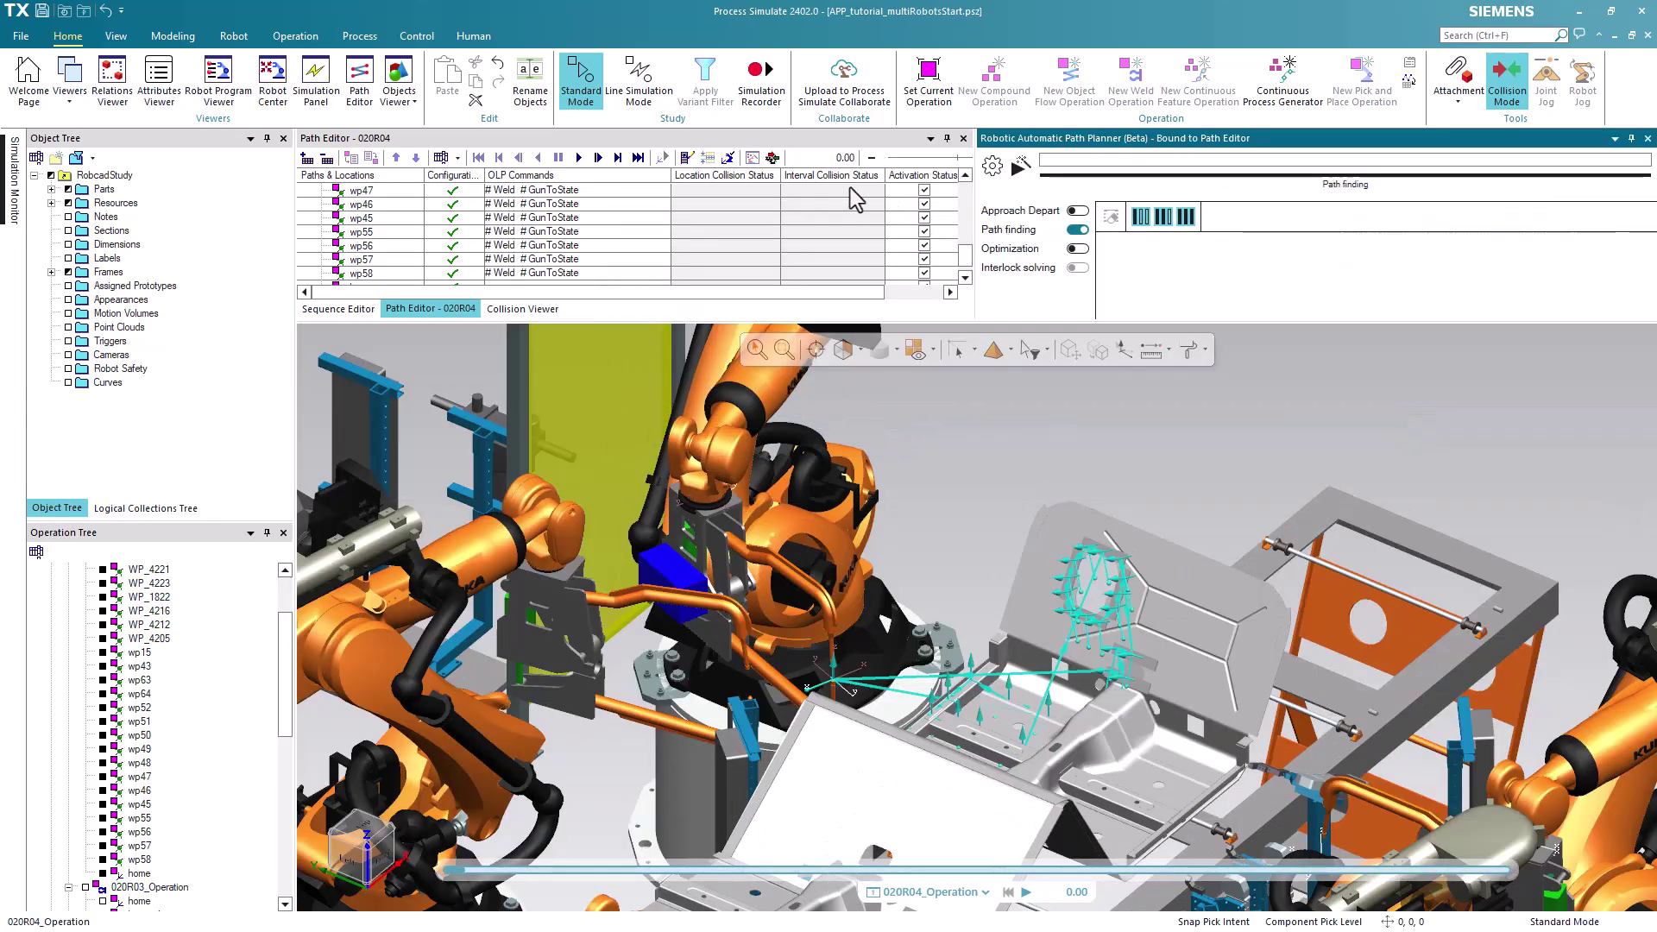
{"action": "left_click", "coordinate": [773, 162]}
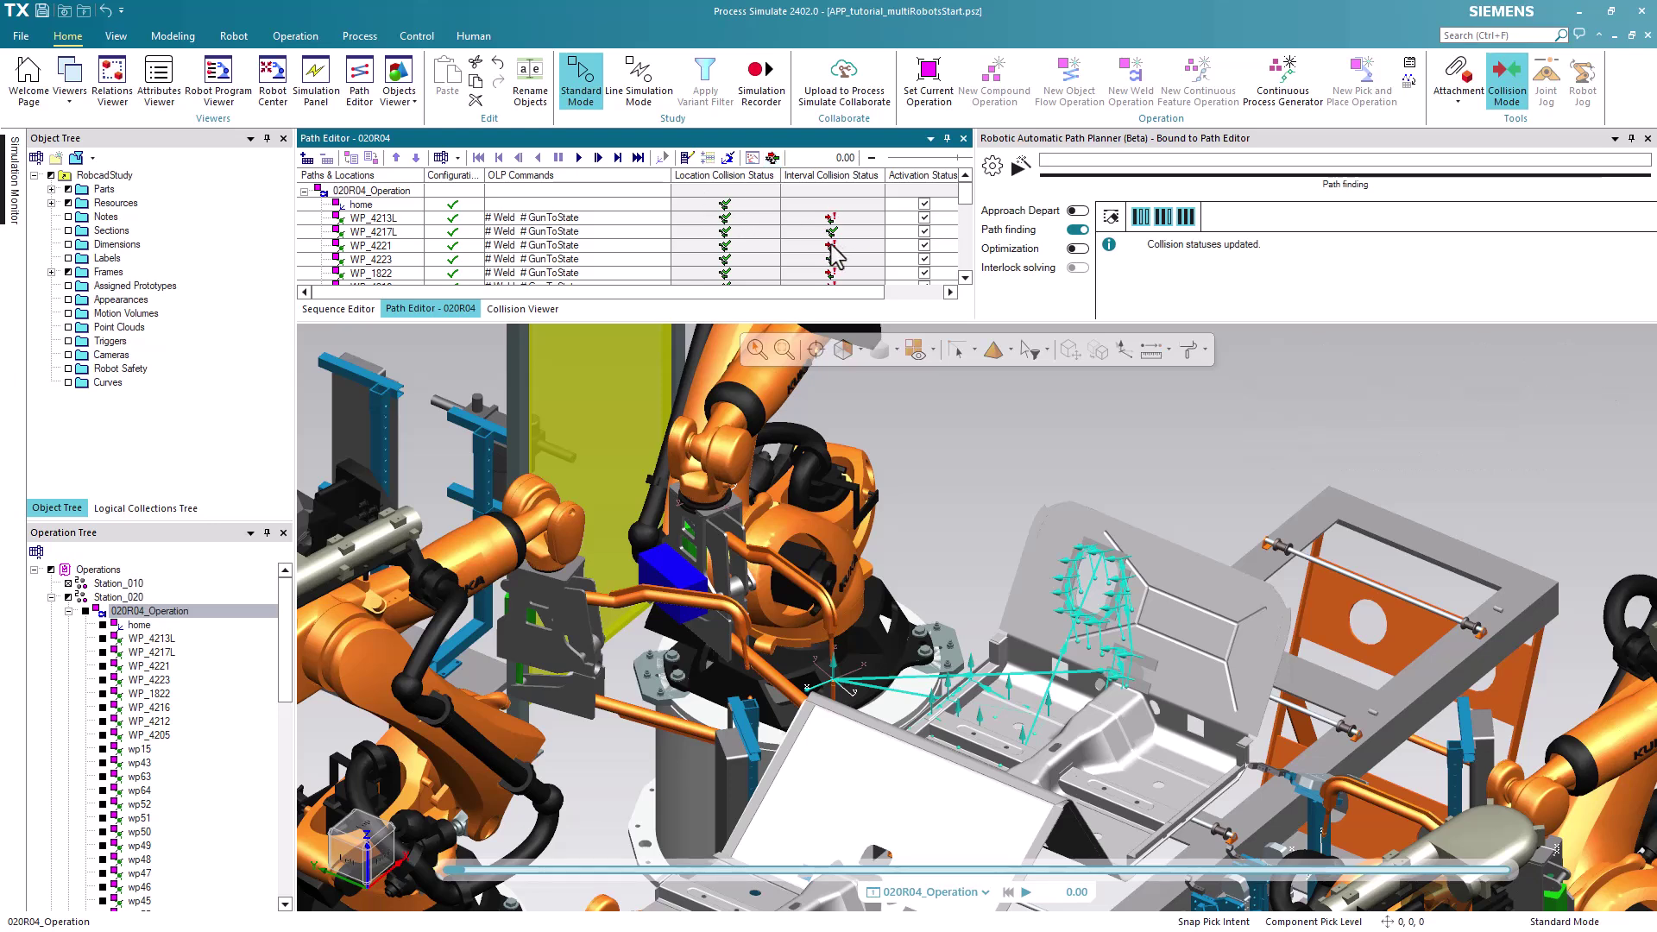
{"action": "scroll", "coordinate": [833, 254], "scroll_direction": "down", "scroll_amount": 2}
{"action": "scroll", "coordinate": [833, 255], "scroll_direction": "up", "scroll_amount": 3}
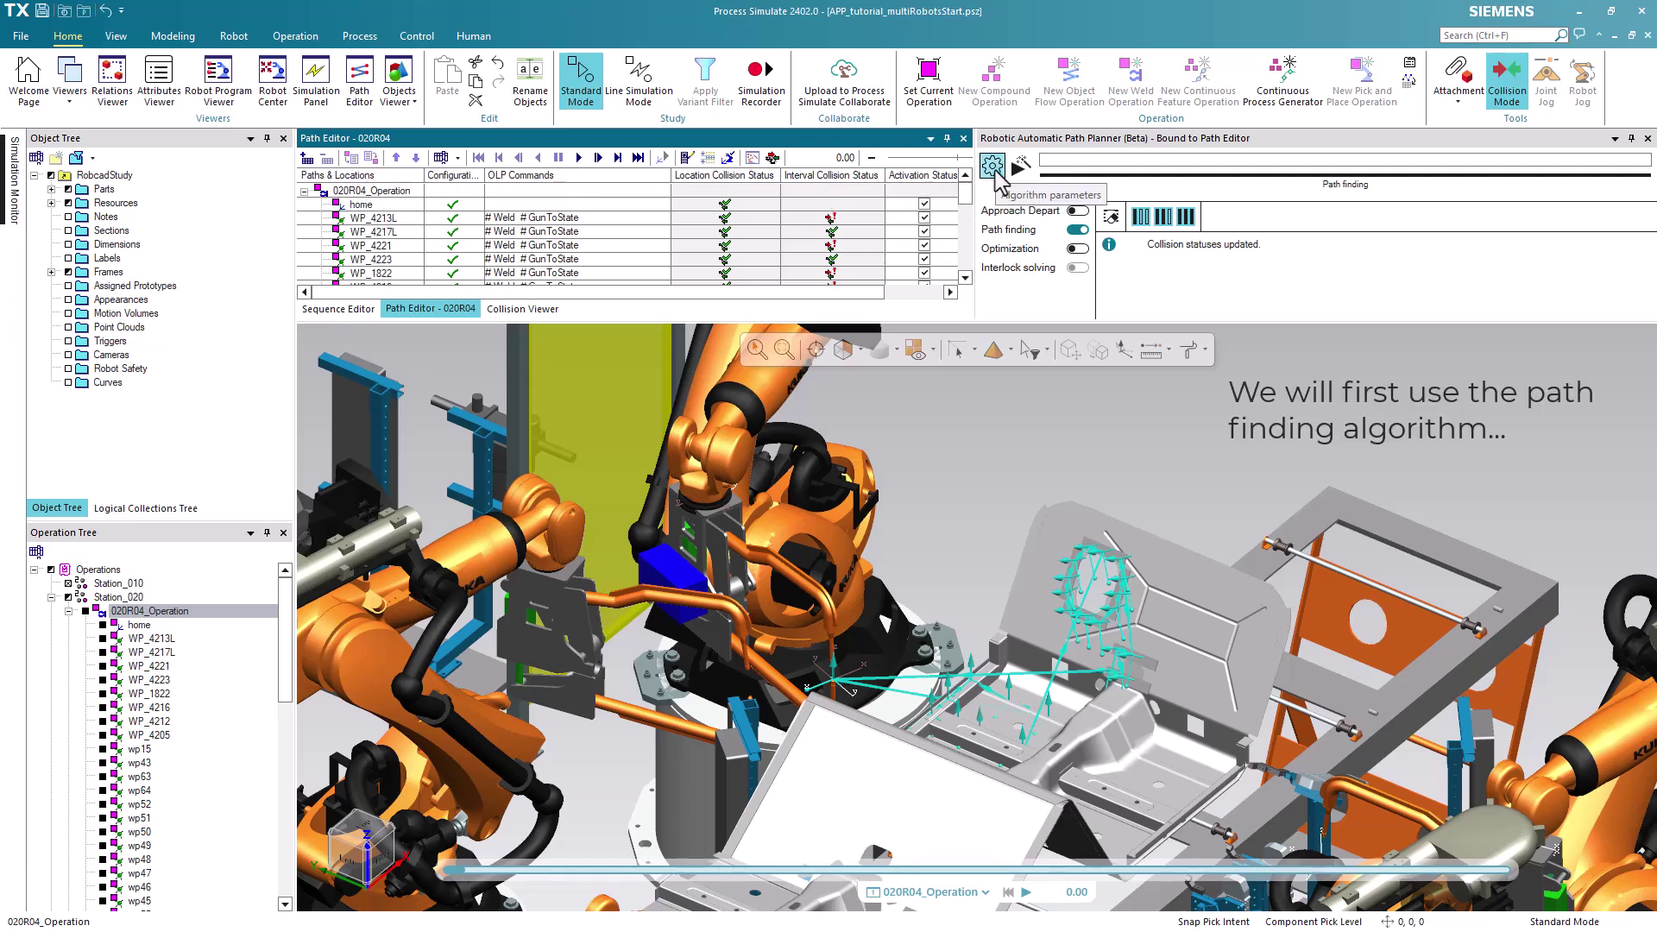
- Preview the path finding help animation in the path planning parameters
{"action": "left_click", "coordinate": [995, 170]}
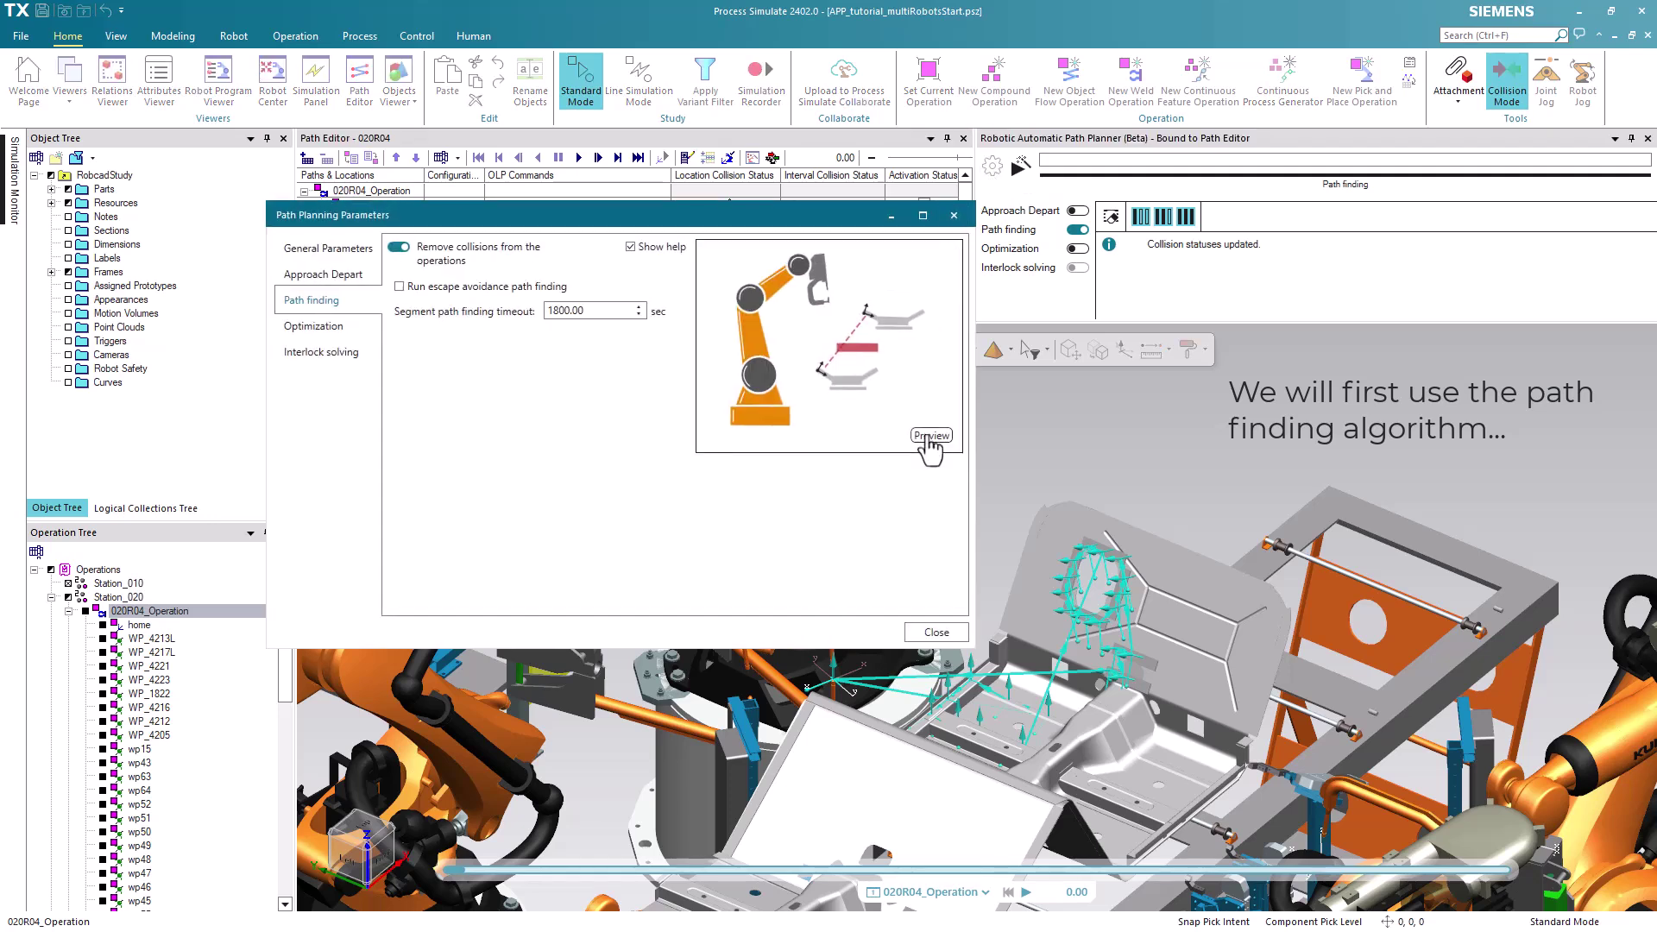
{"action": "left_click", "coordinate": [928, 436]}
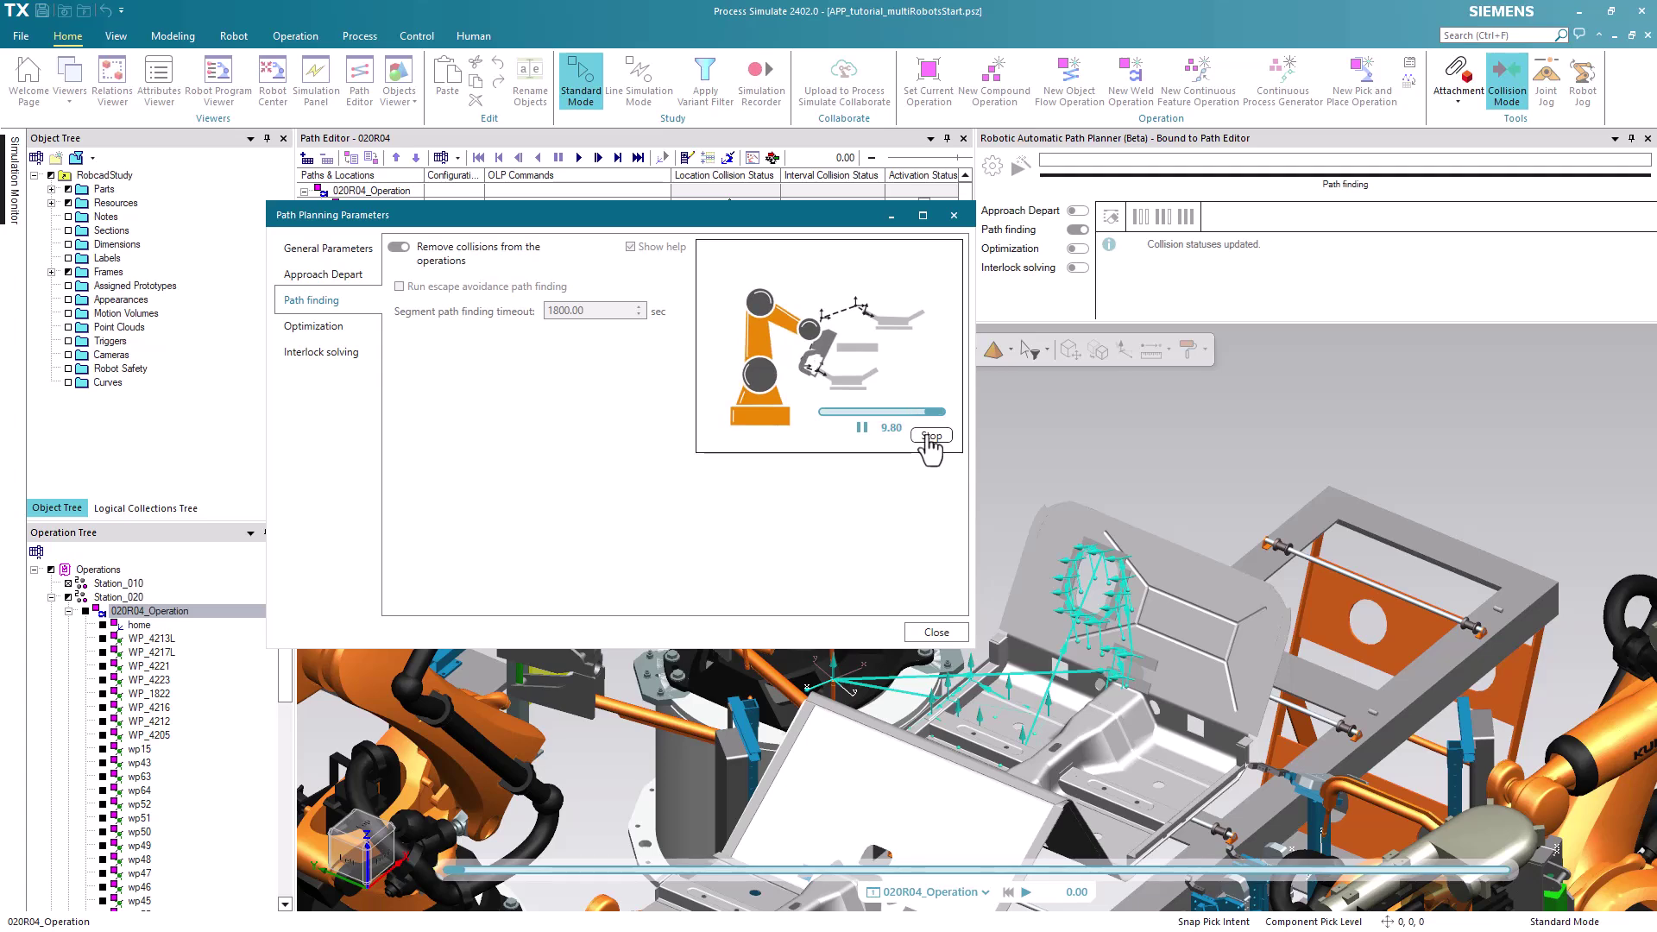
{"action": "left_click", "coordinate": [931, 437]}
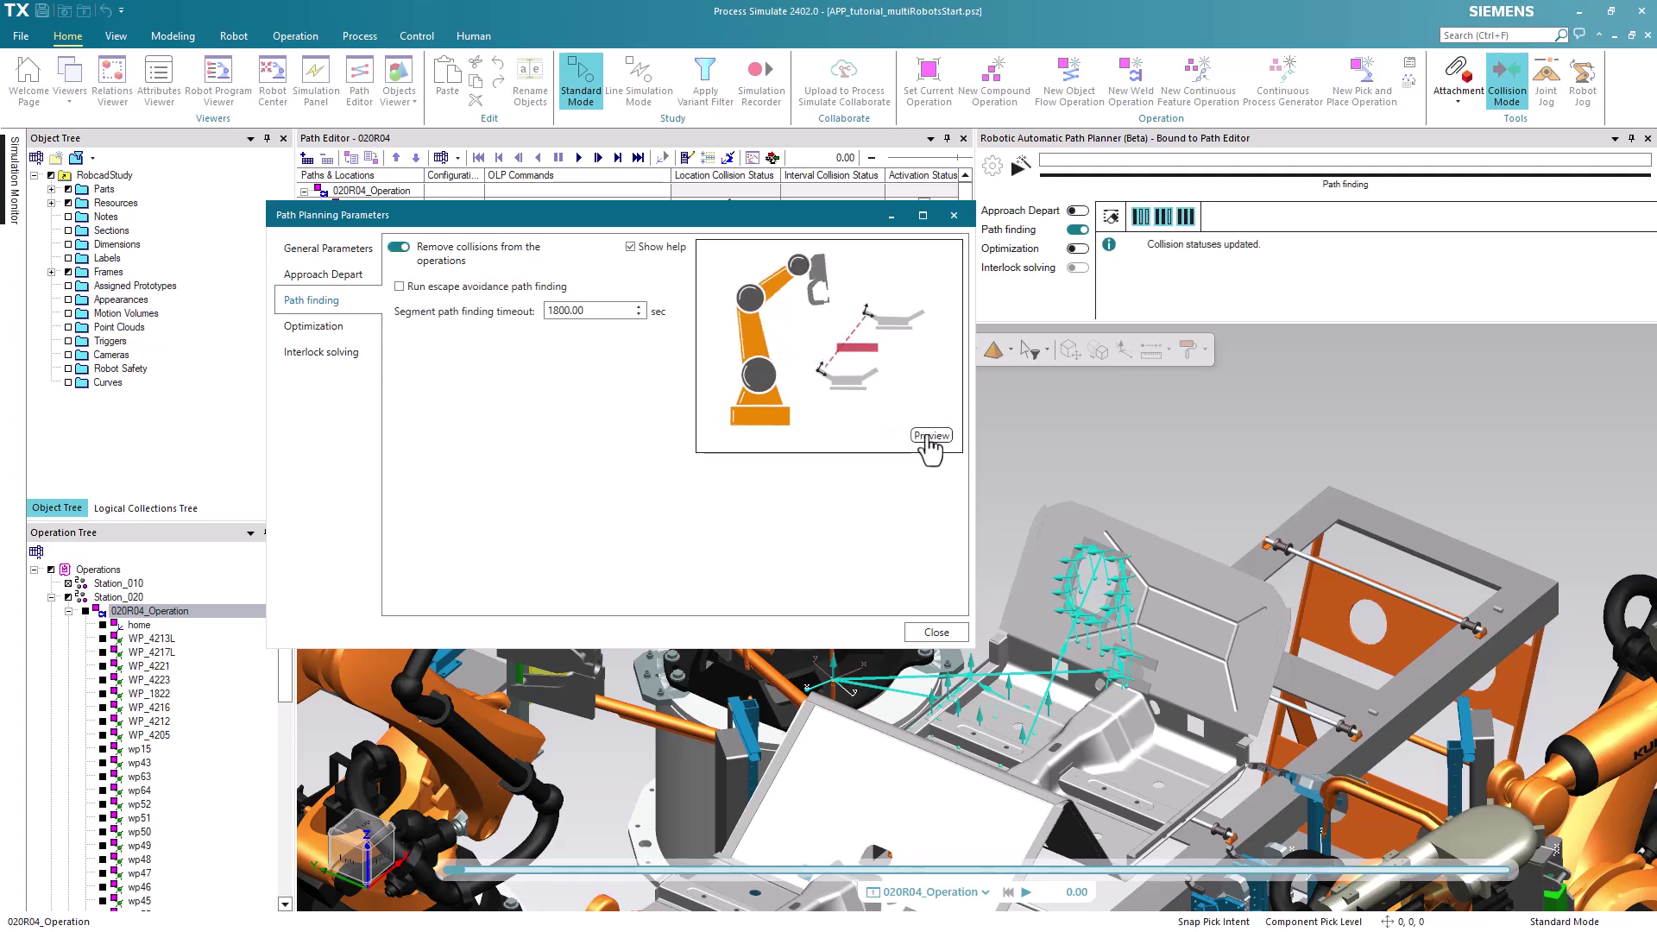
{"action": "left_click", "coordinate": [936, 631]}
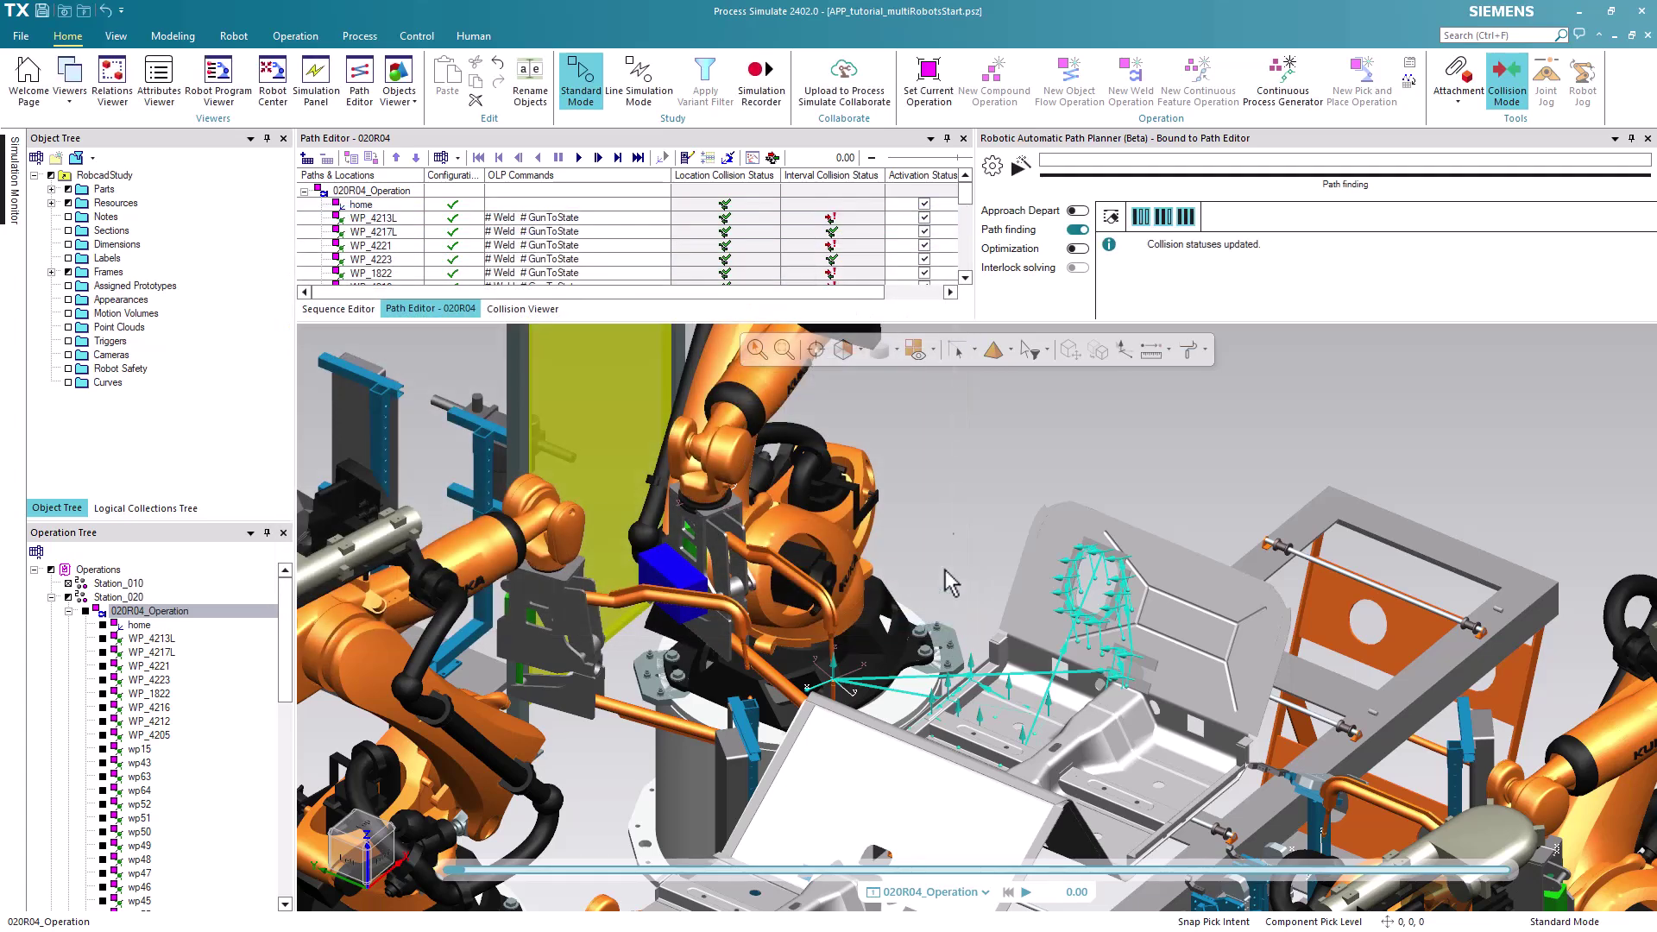
- Run path finding on 020R04_Operation and check the computed path's collision statuses and simulation
{"action": "left_click", "coordinate": [1019, 169]}
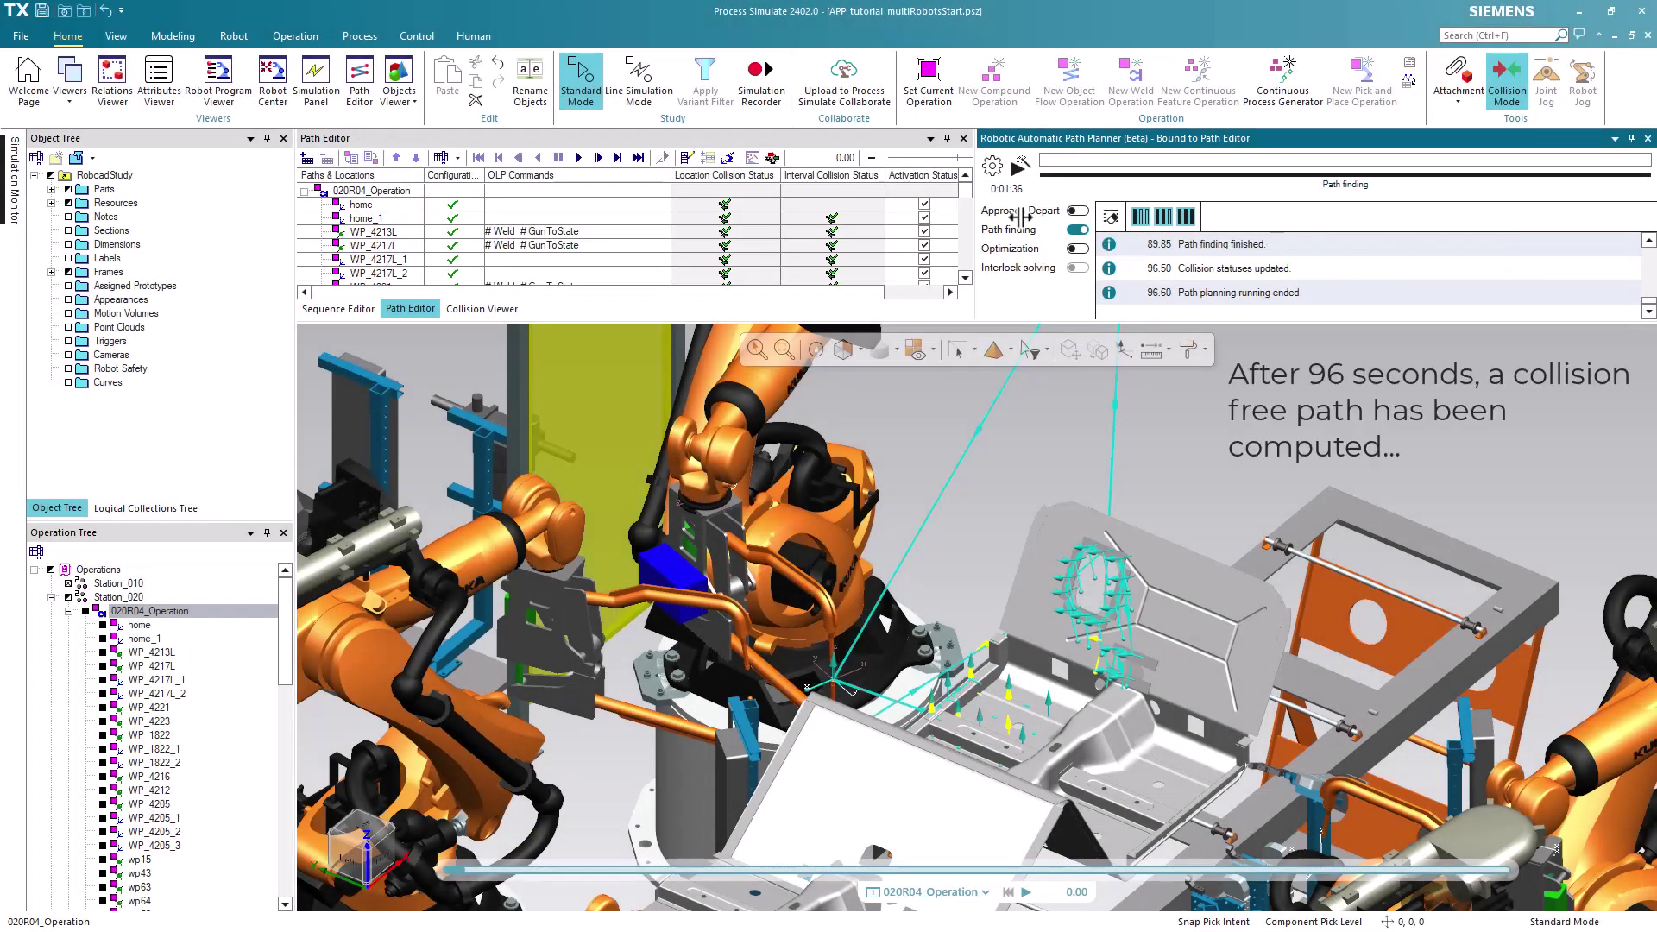
{"action": "scroll", "coordinate": [811, 245], "scroll_direction": "down", "scroll_amount": 4}
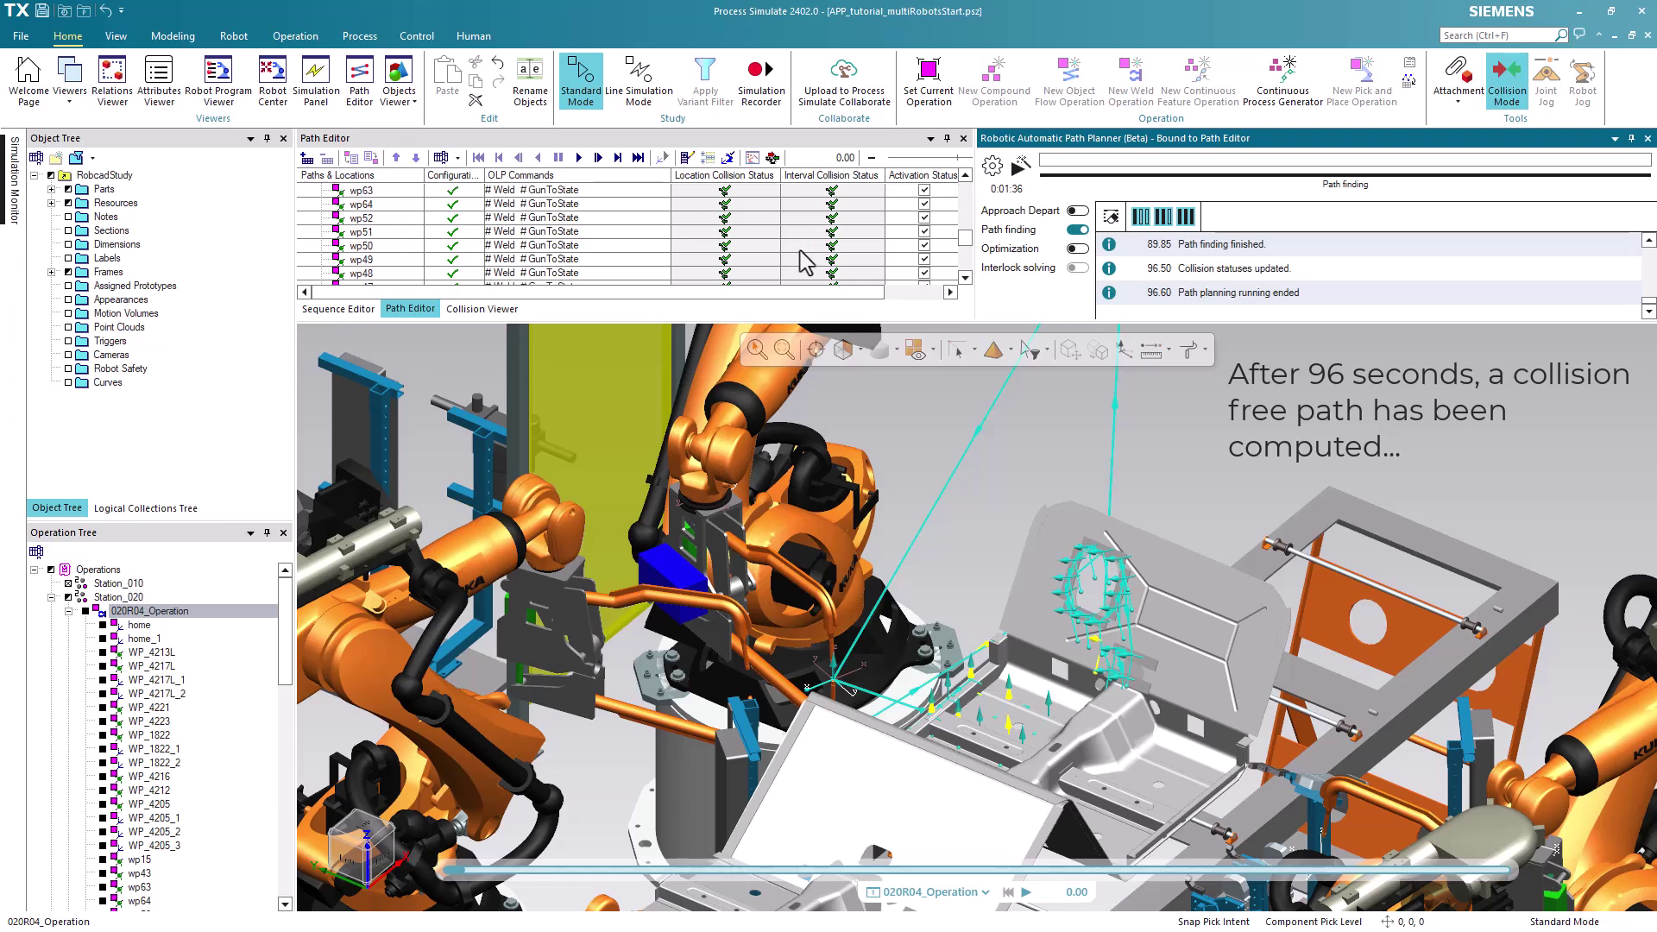
{"action": "scroll", "coordinate": [802, 264], "scroll_direction": "up", "scroll_amount": 5}
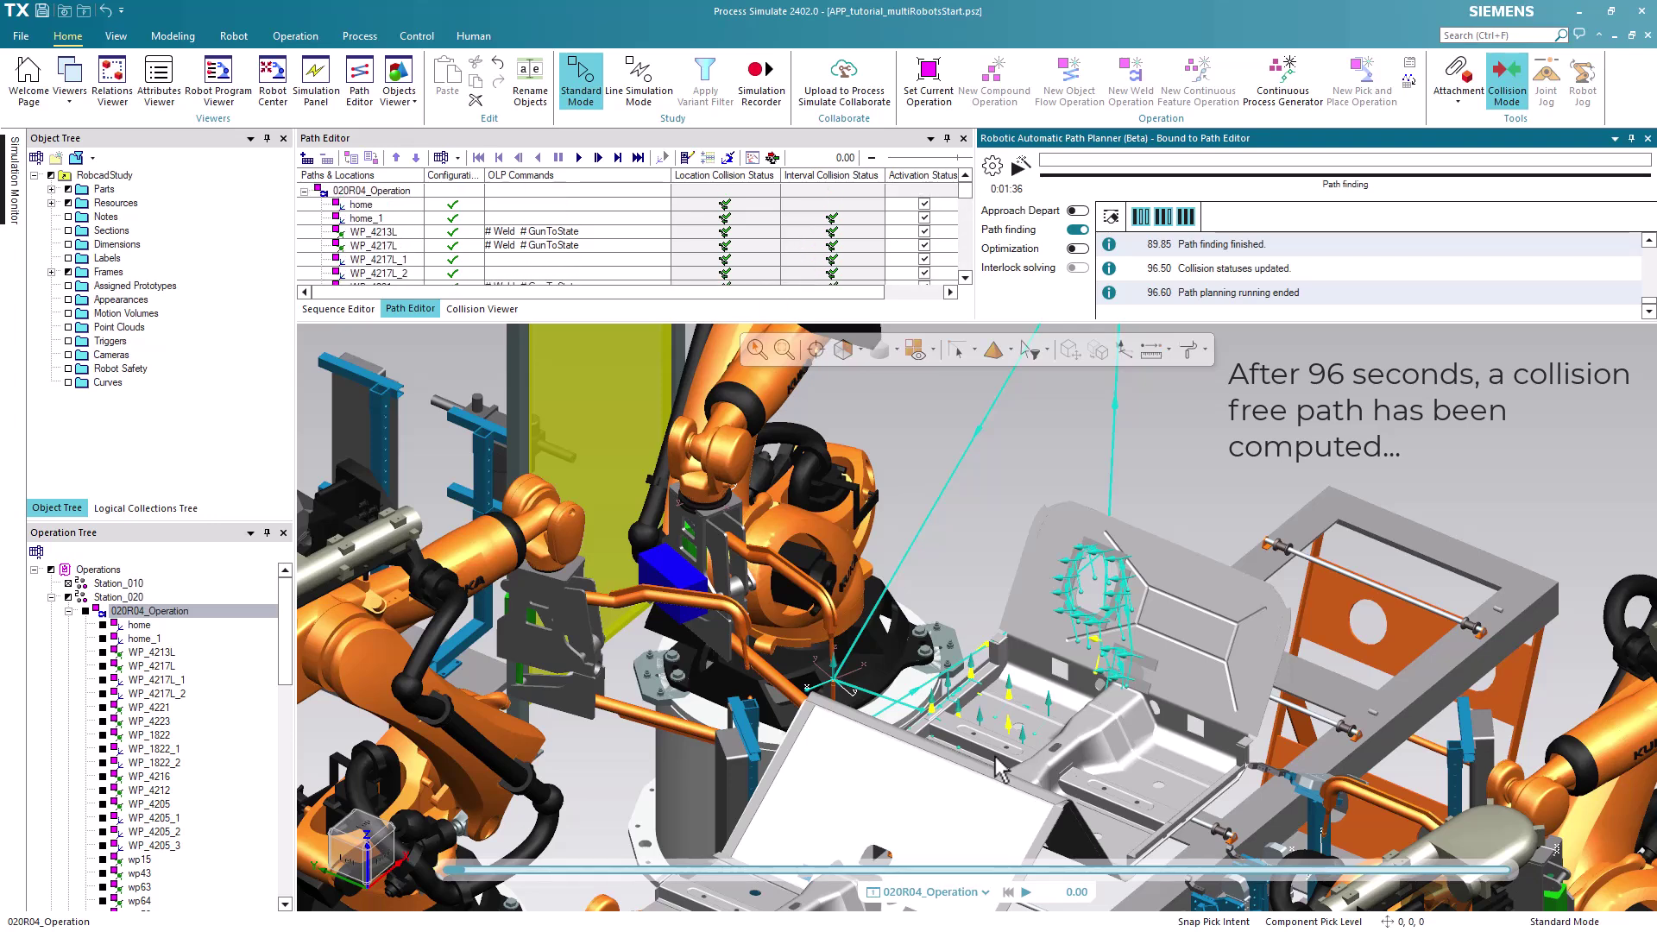
{"action": "left_click", "coordinate": [1027, 894]}
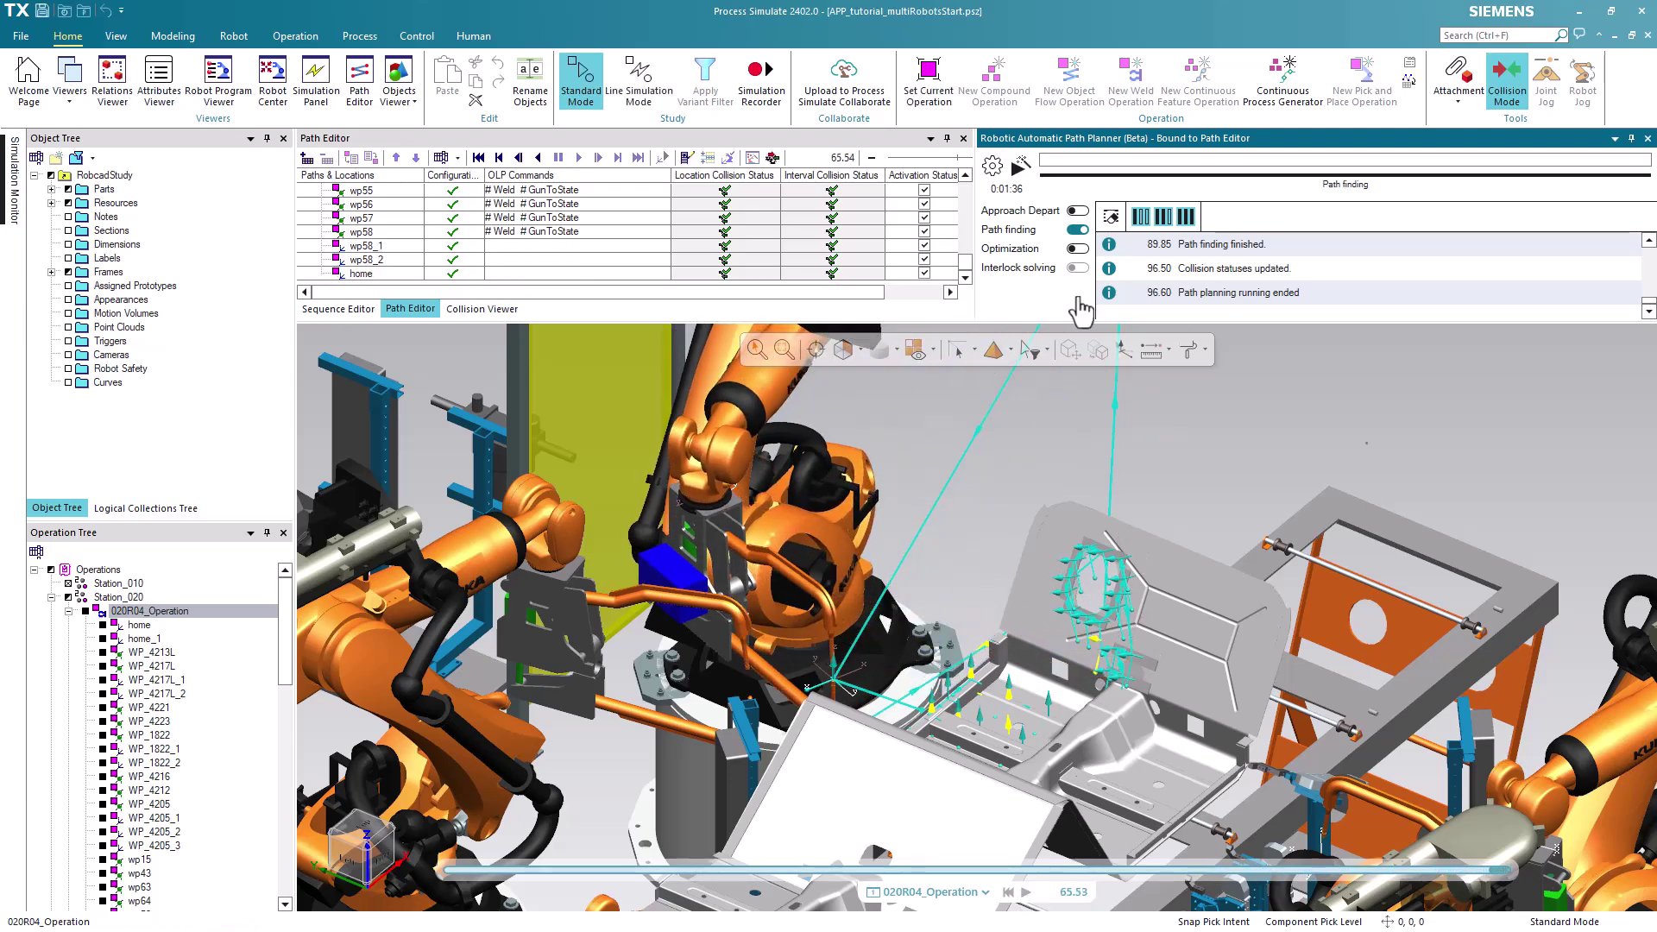
- Enable optimization in the path planner and preview the zone assignment type in its parameters
{"action": "left_click", "coordinate": [1078, 249]}
{"action": "left_click", "coordinate": [993, 166]}
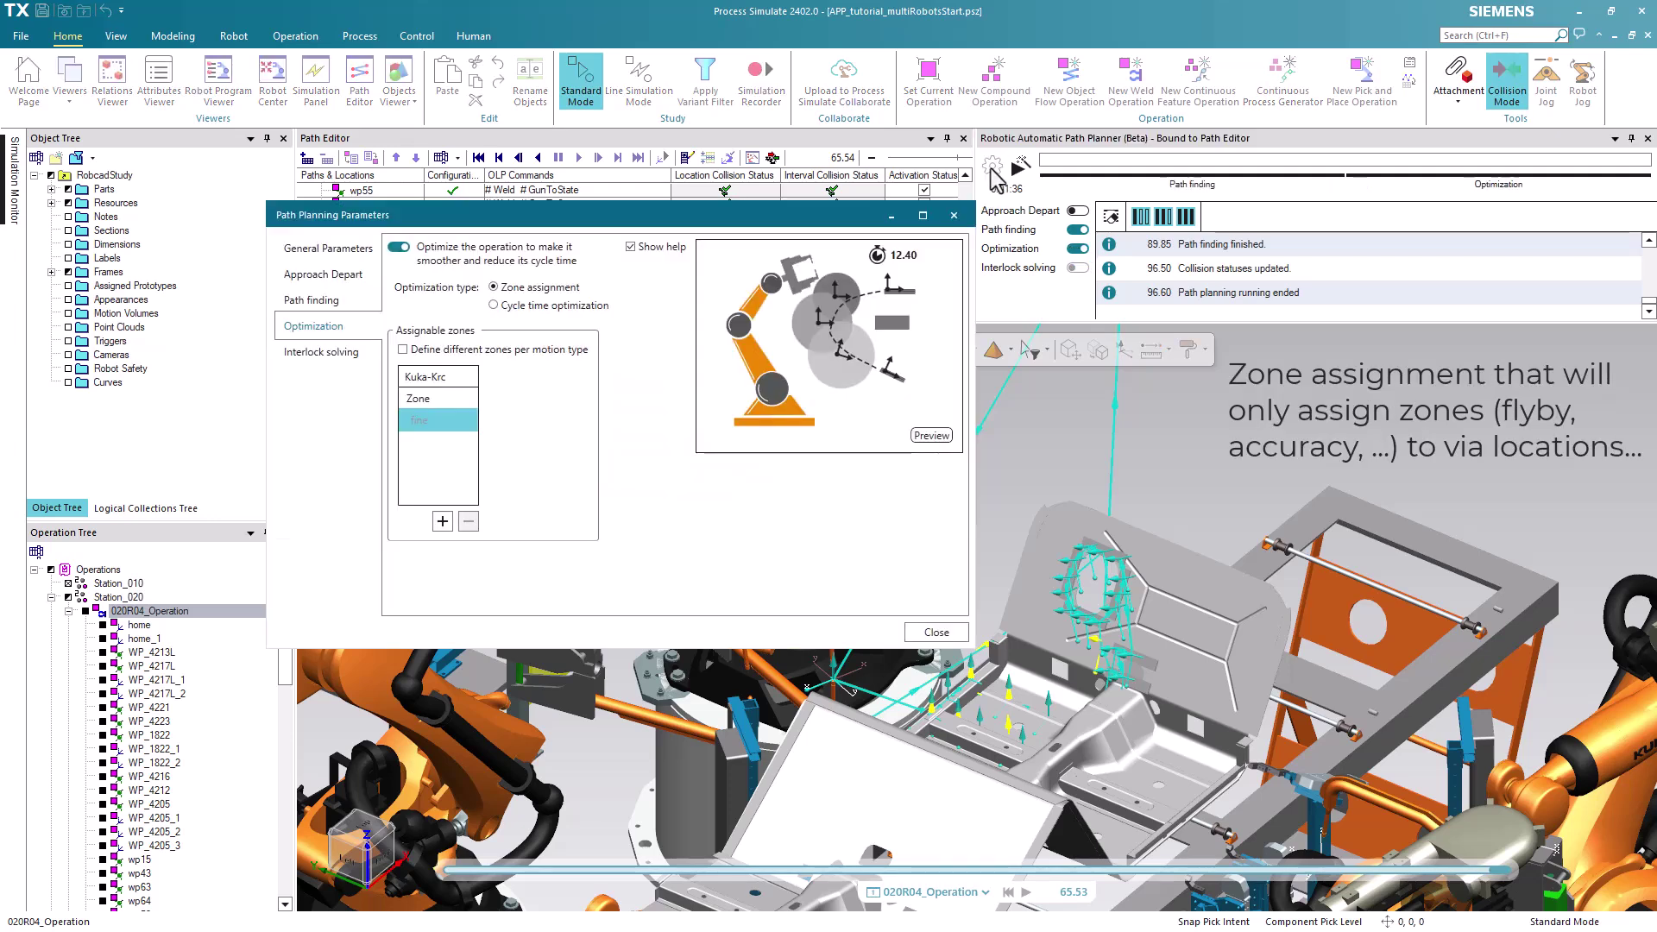
{"action": "left_click", "coordinate": [929, 436]}
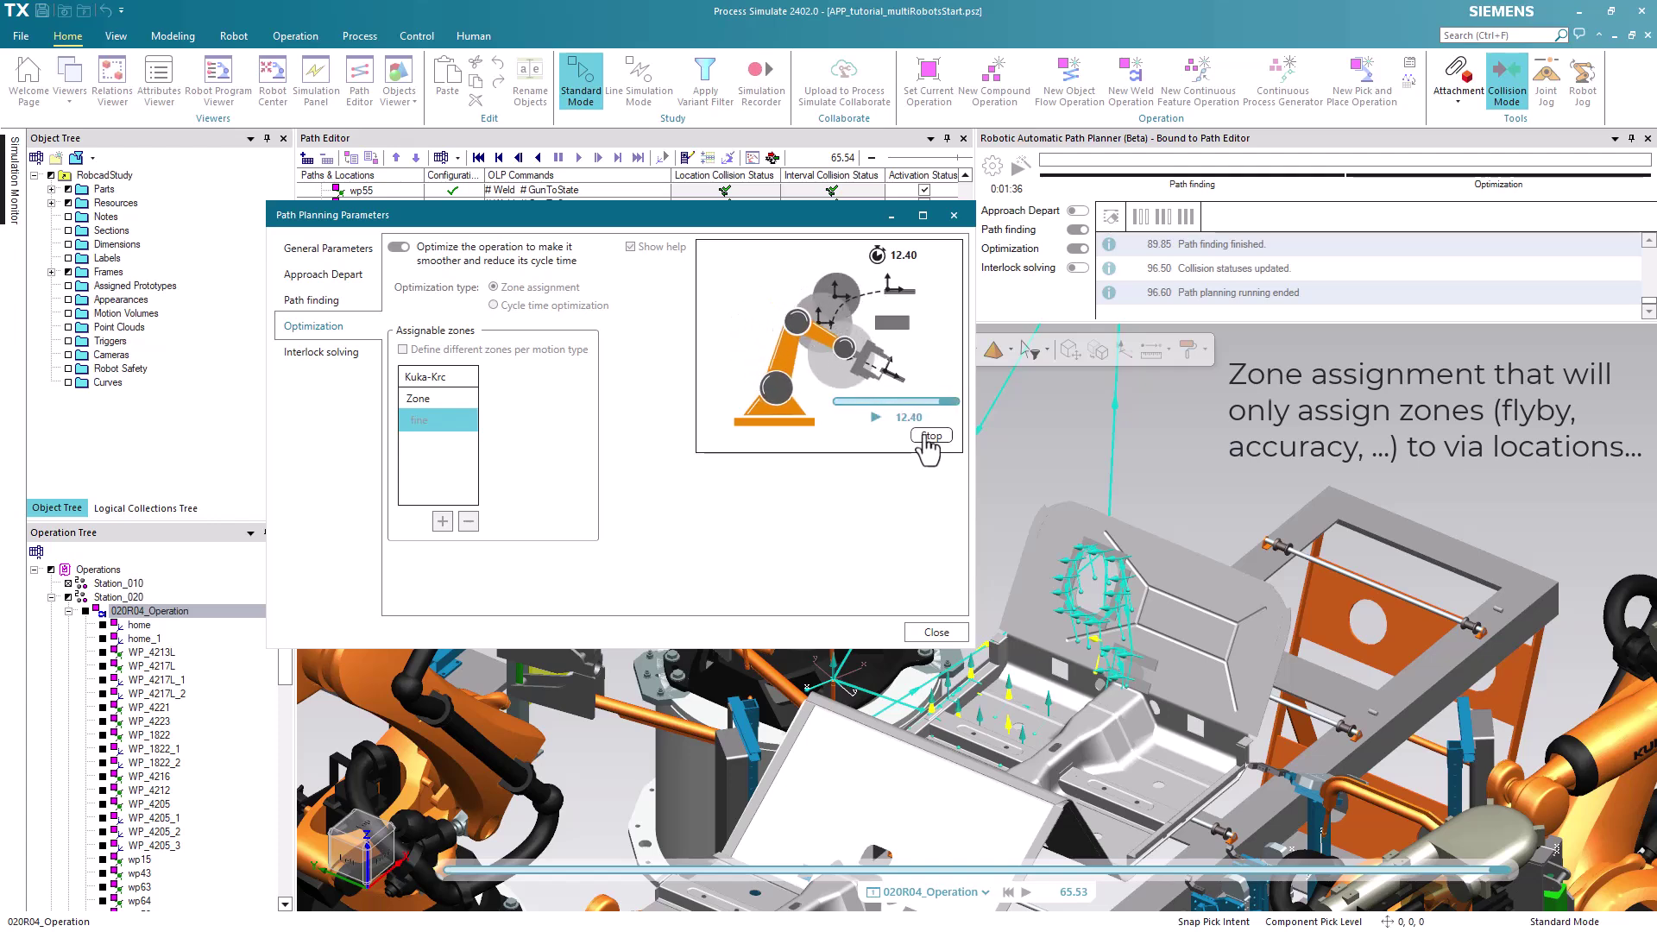
{"action": "left_click", "coordinate": [930, 436]}
- Set the optimization type to Cycle time optimization and preview its help animation
{"action": "left_click", "coordinate": [585, 307]}
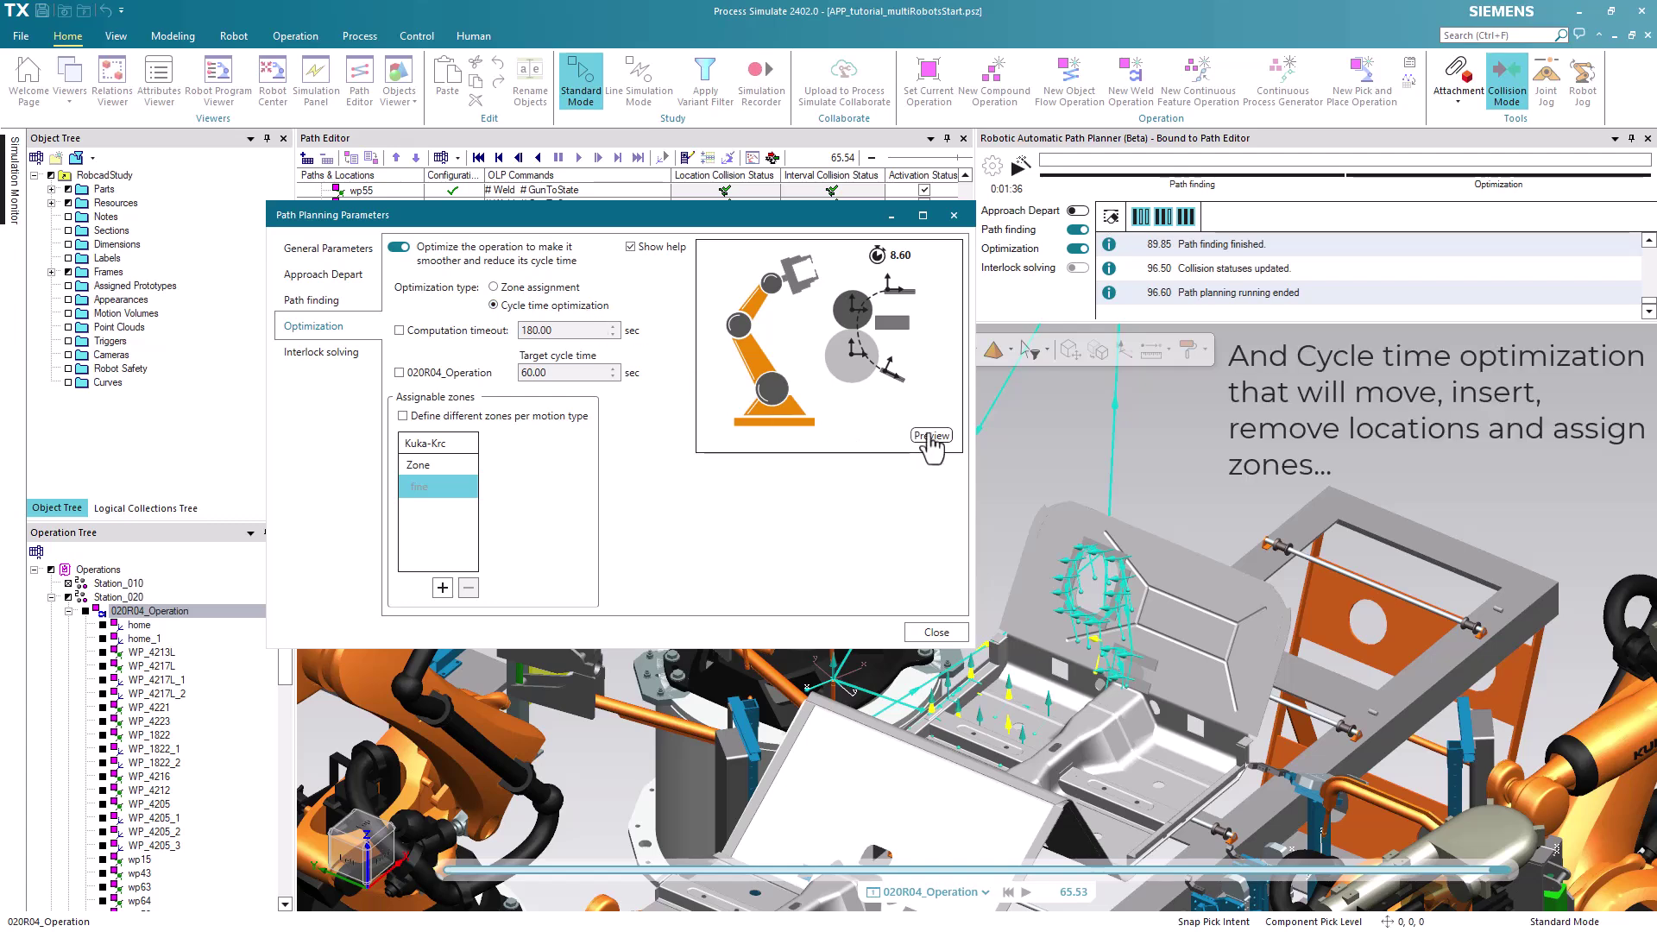
{"action": "left_click", "coordinate": [931, 436]}
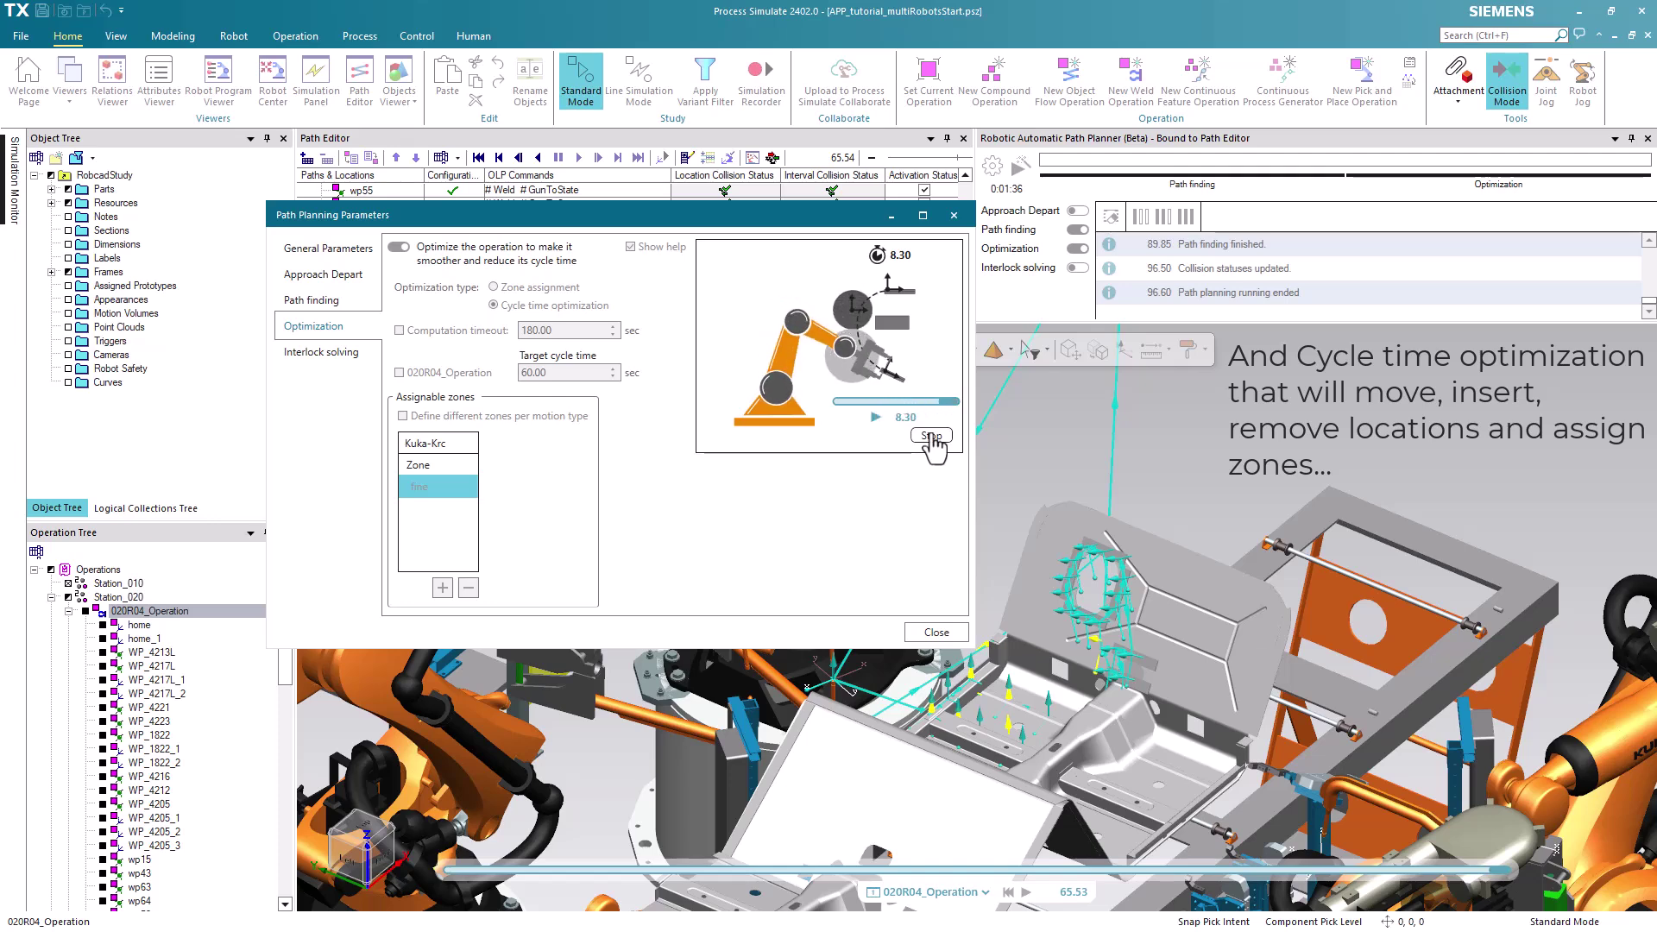
{"action": "left_click", "coordinate": [932, 437]}
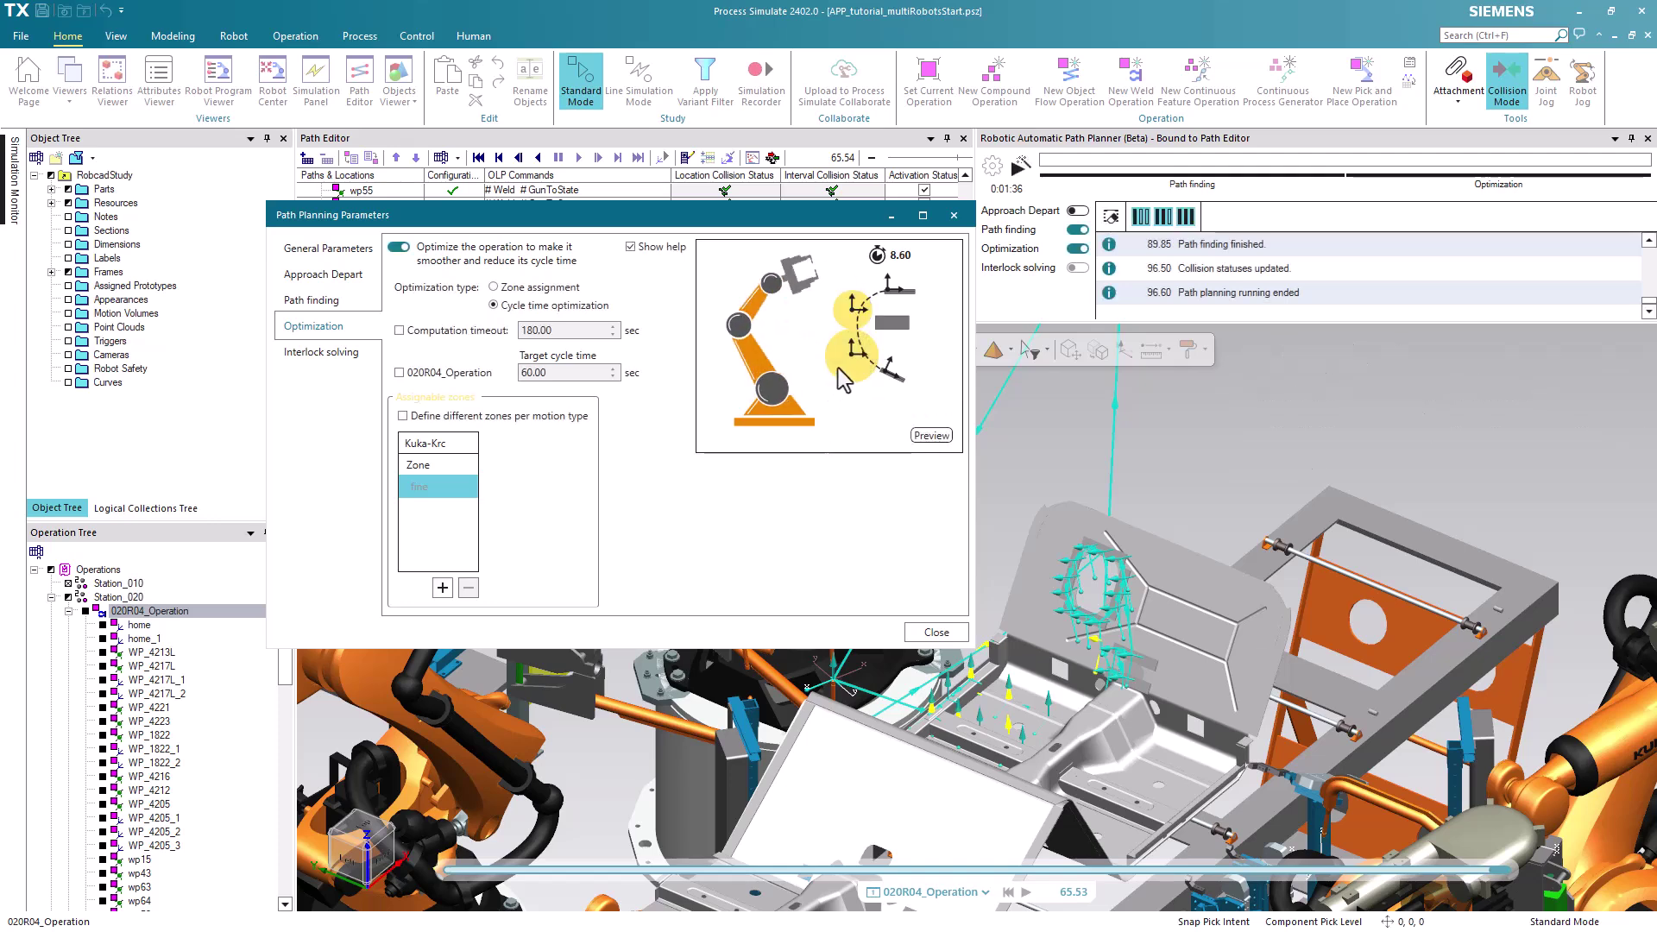
- Add the medium, coarse and nodecel assignable zones and enable the computation timeout of 180 seconds
{"action": "left_click", "coordinate": [444, 589]}
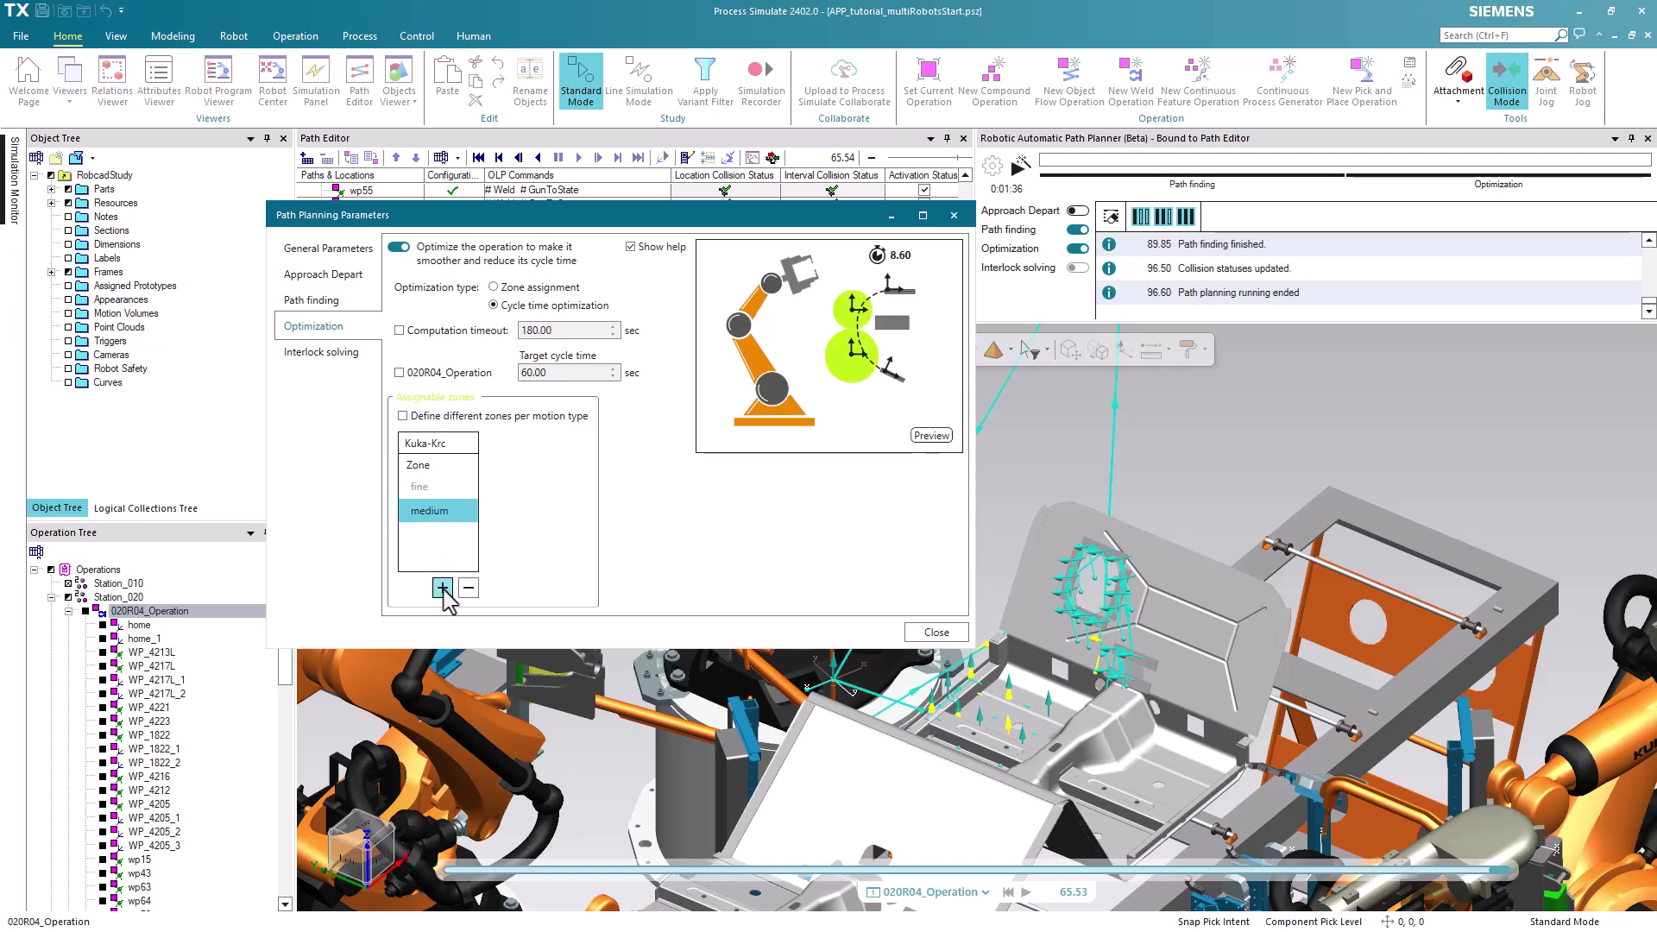
{"action": "left_click", "coordinate": [445, 589]}
{"action": "left_click", "coordinate": [444, 588]}
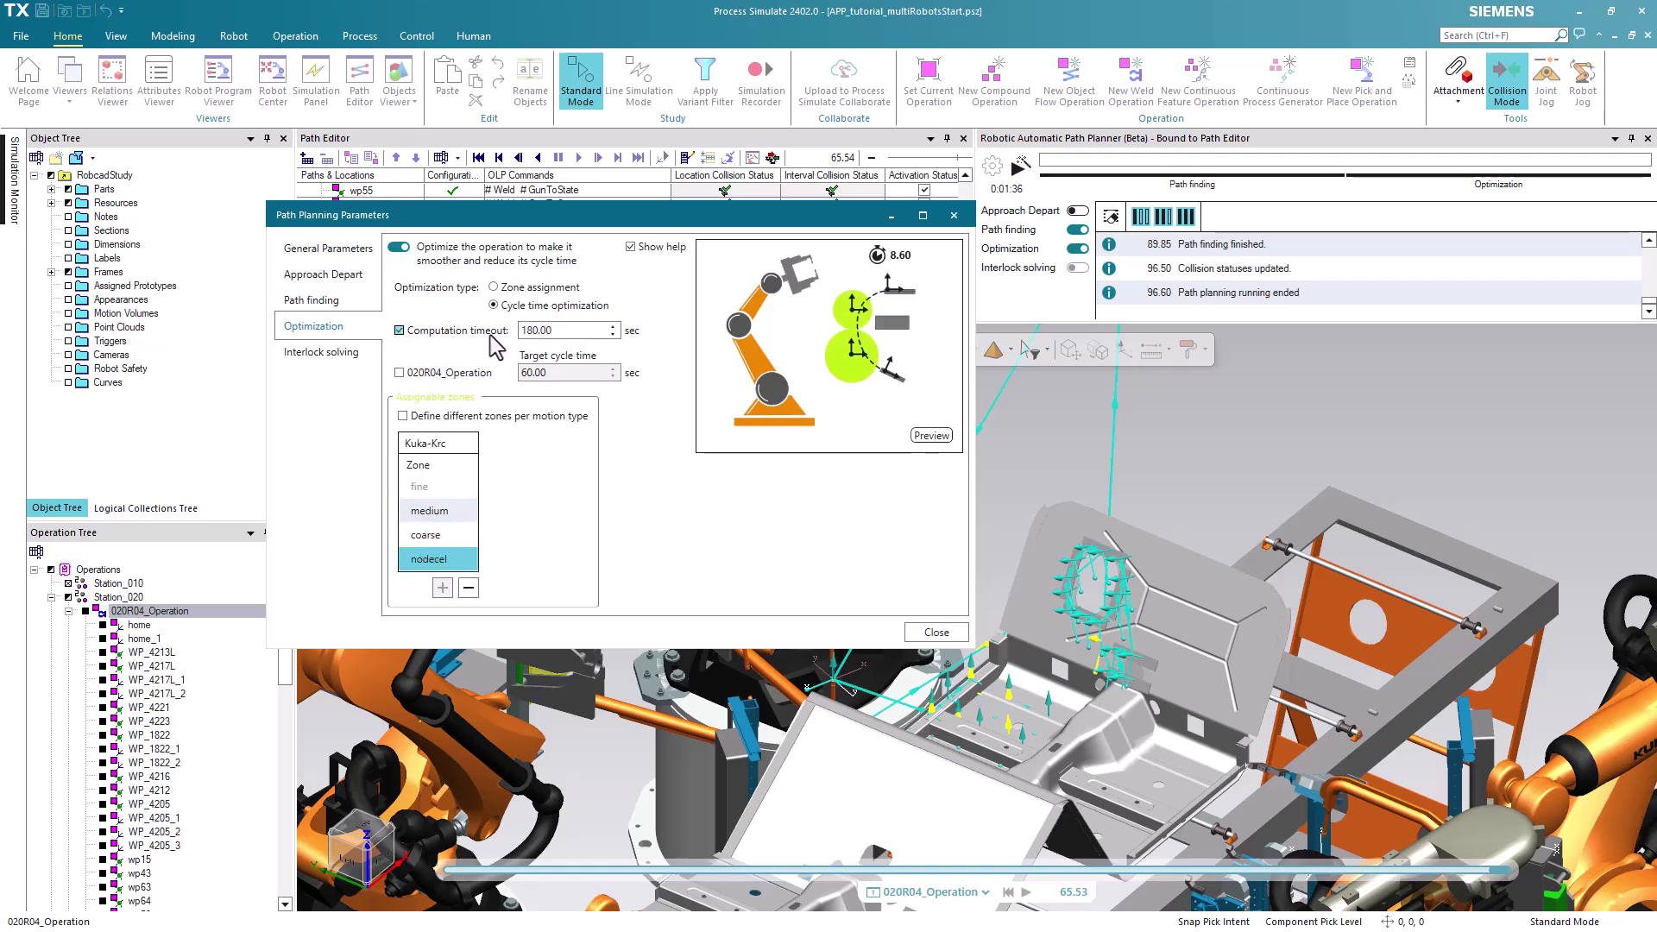
{"action": "left_click", "coordinate": [936, 634]}
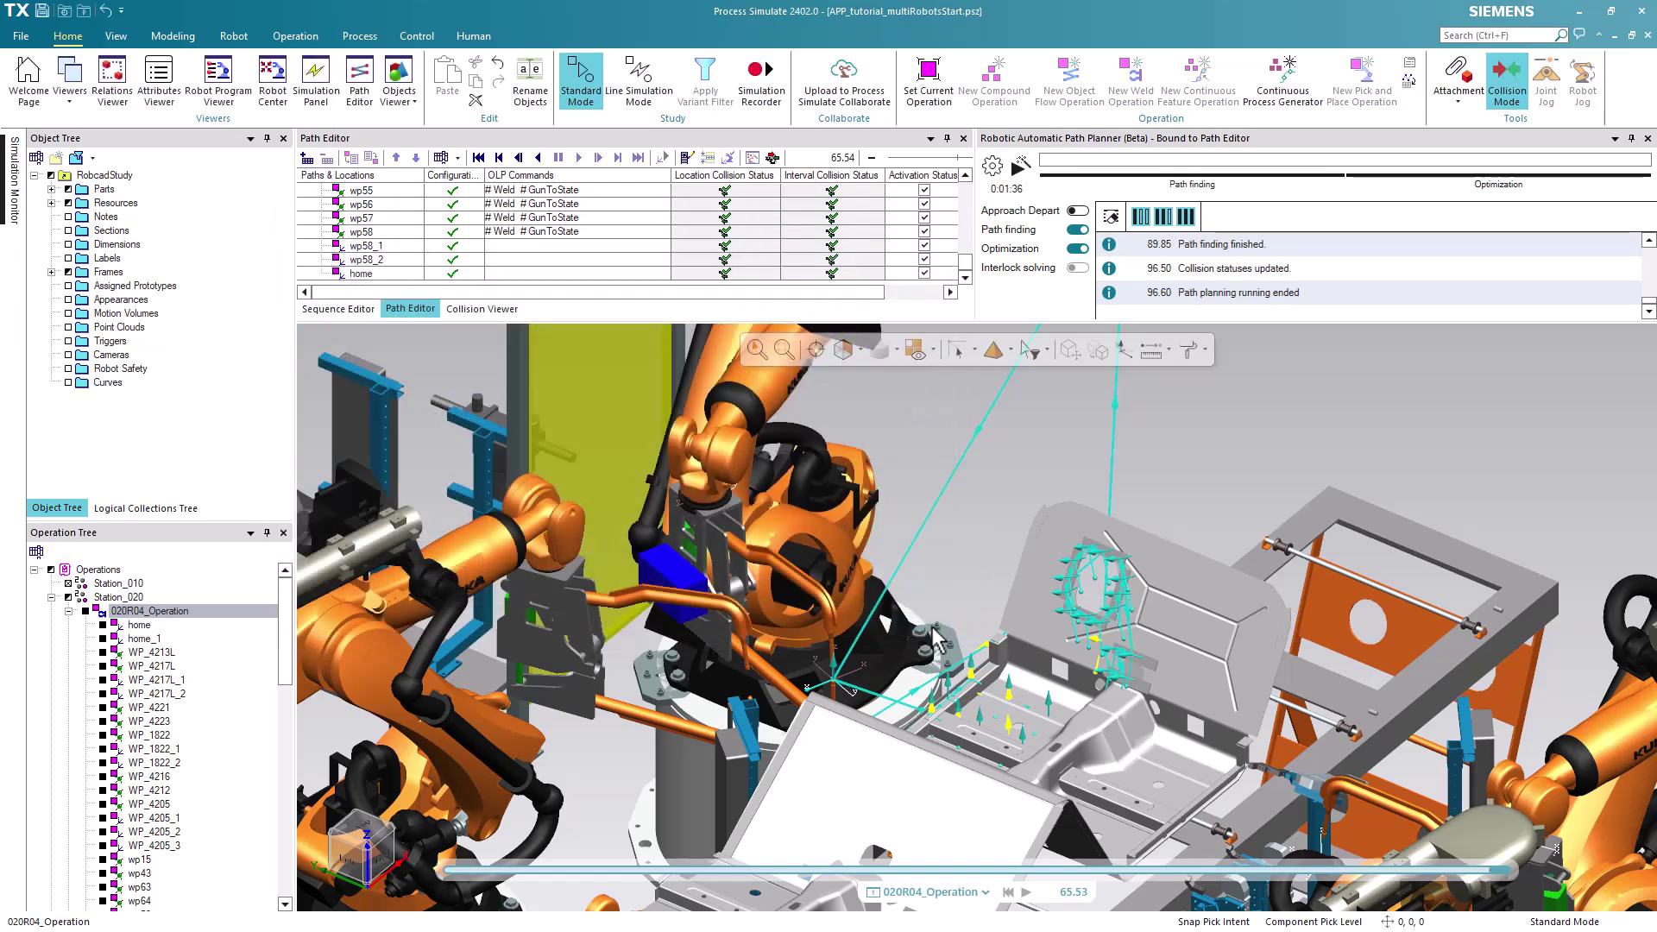
- Run path finding with optimization on 020R04_Operation, accepting the simulation reset, and simulate the optimized path
{"action": "left_click", "coordinate": [1021, 166]}
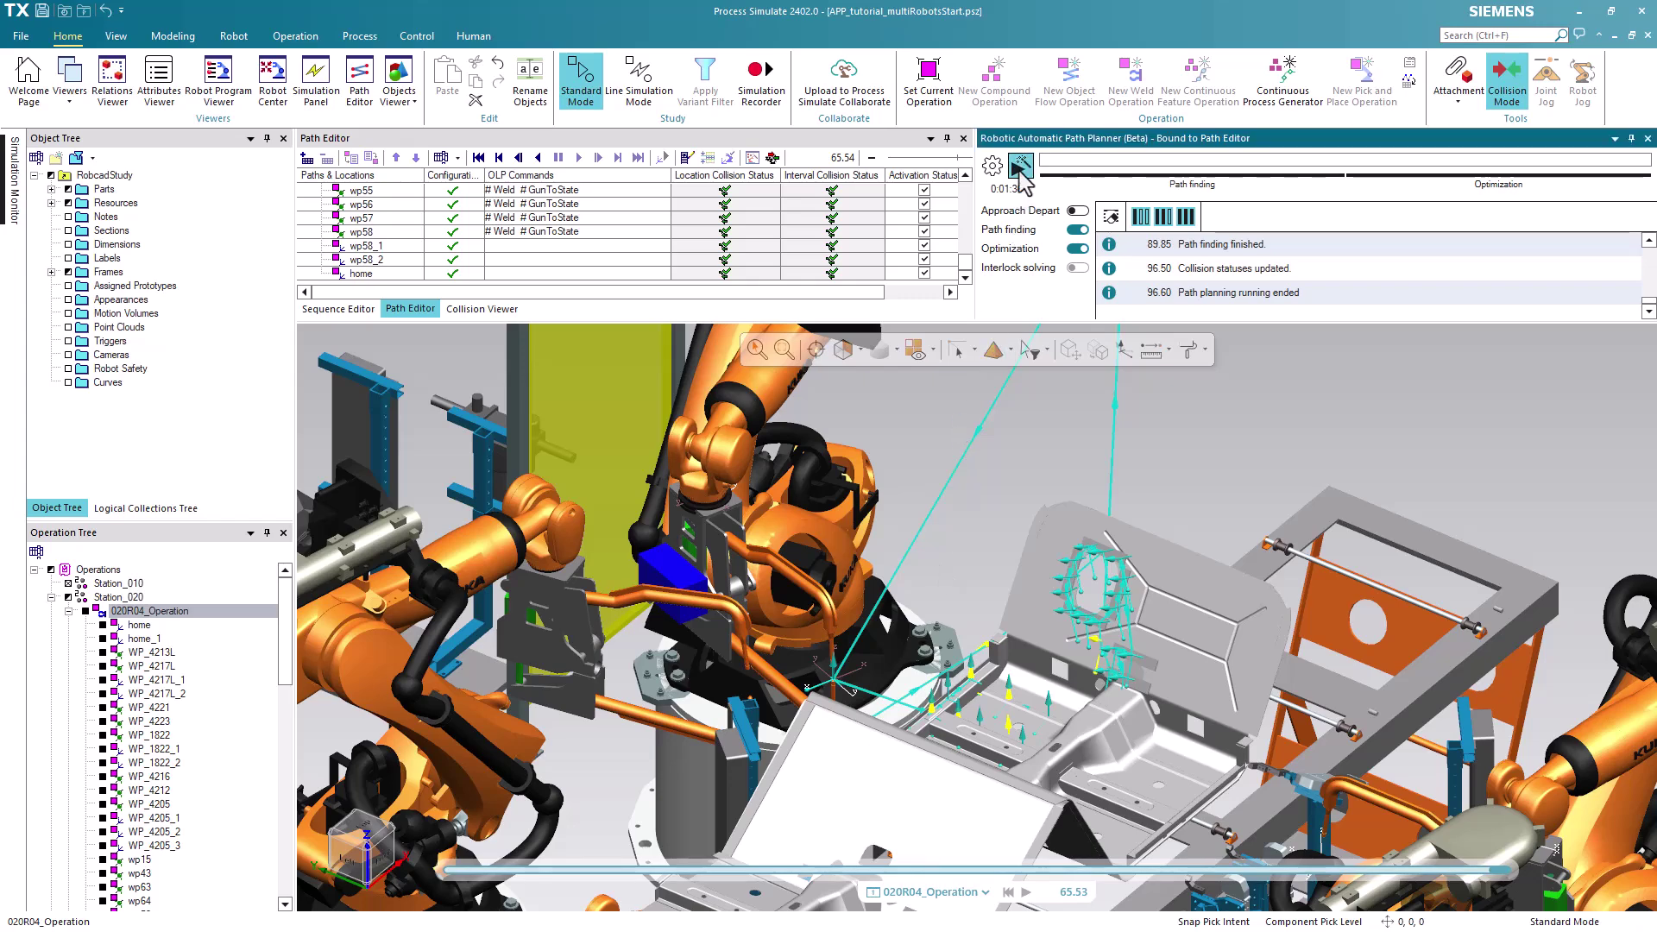
{"action": "left_click", "coordinate": [811, 503]}
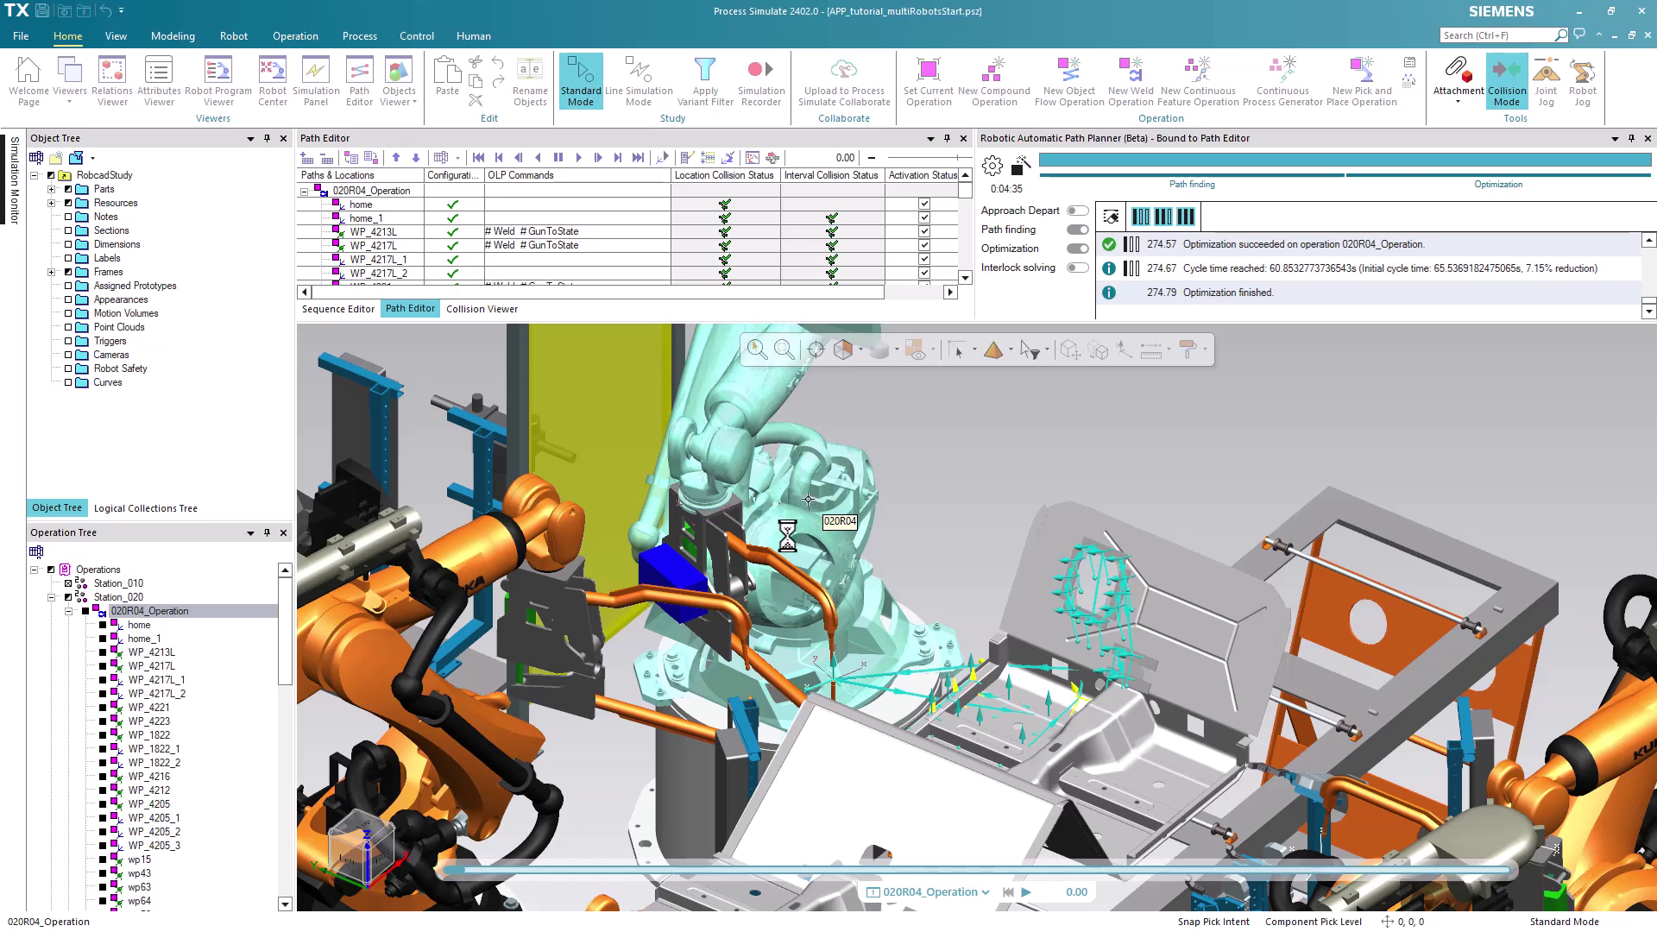
{"action": "left_click", "coordinate": [1027, 894]}
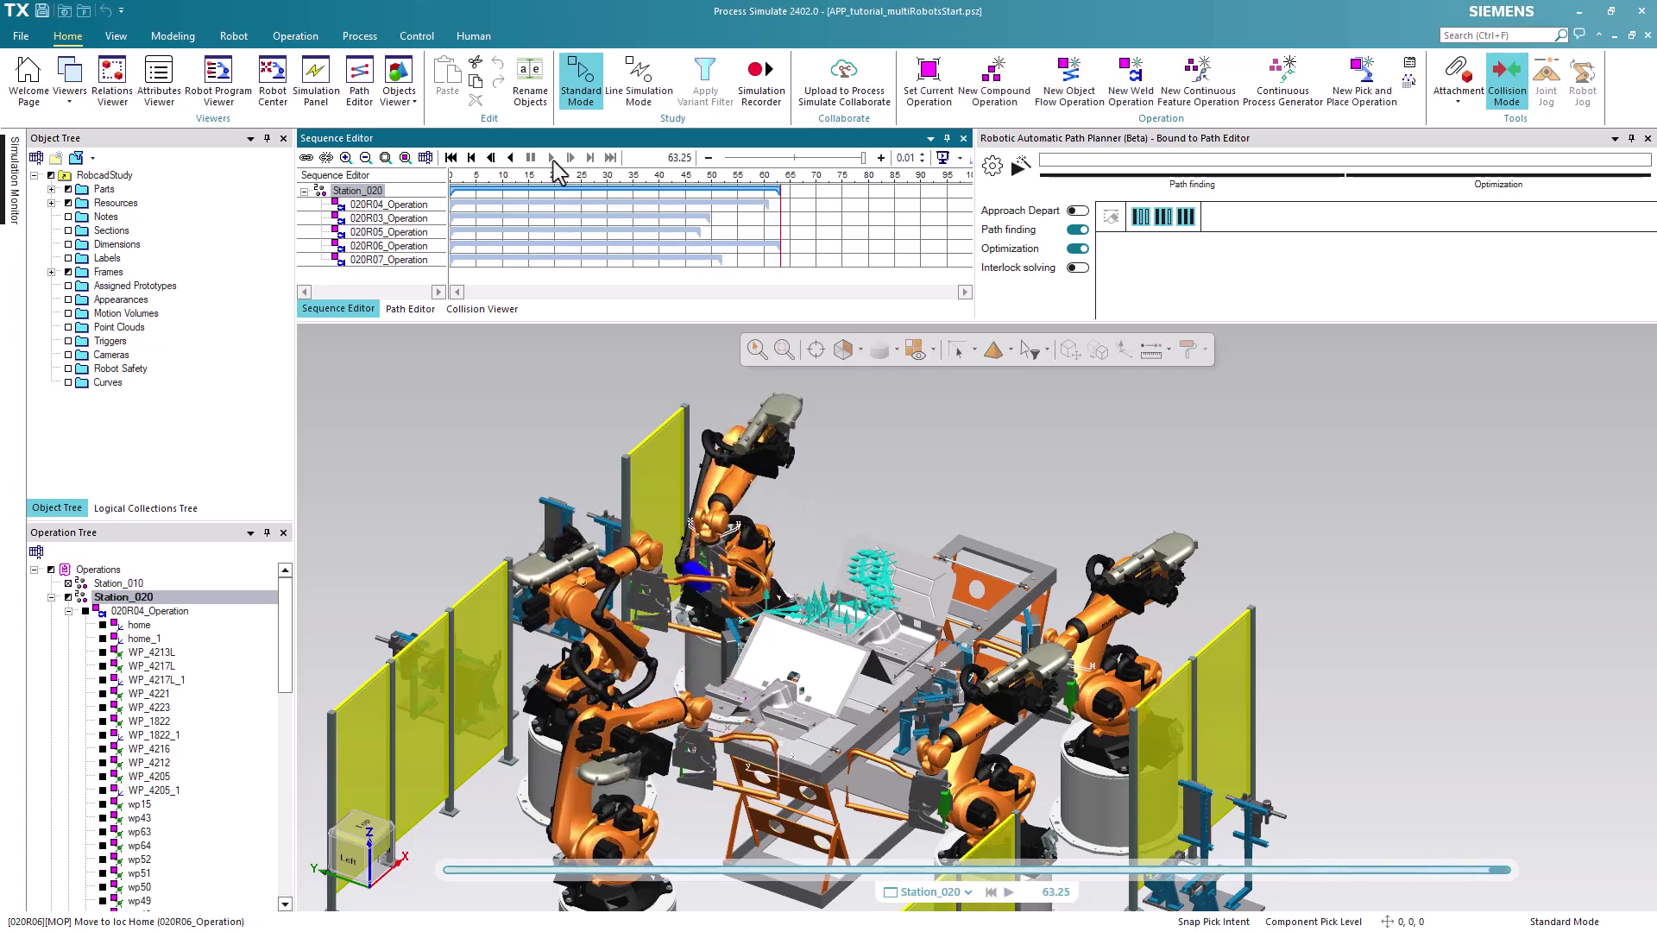
- Switch the planner from path finding to interlock solving and preview the Adding signals synchronization method
{"action": "left_click", "coordinate": [1077, 230]}
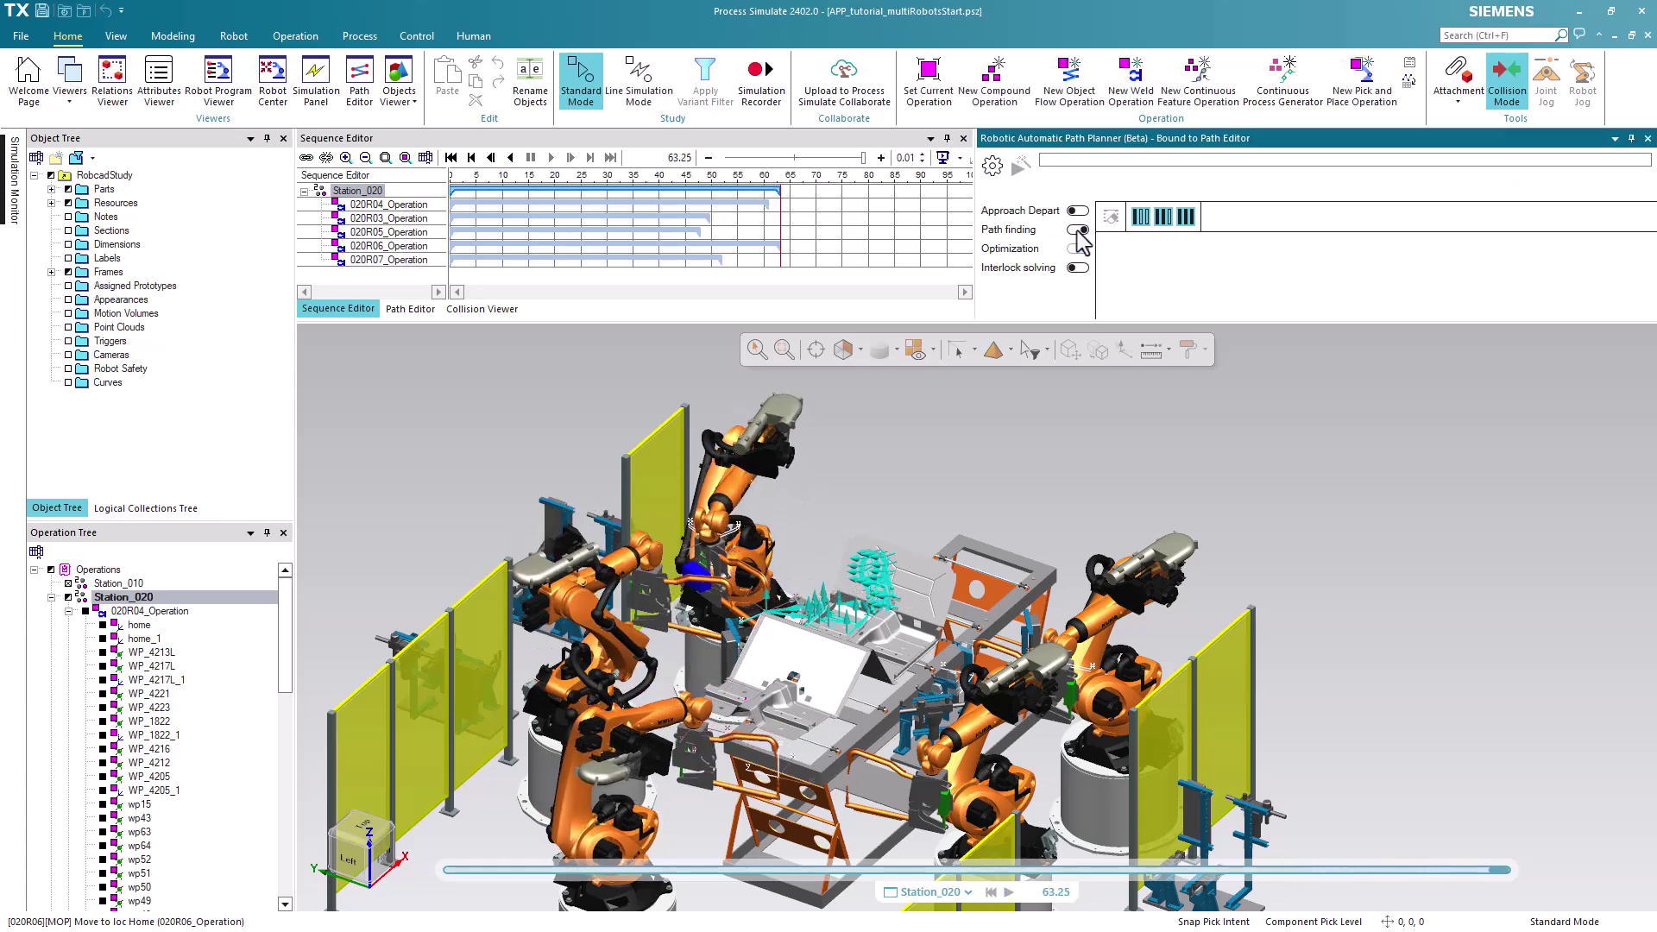
{"action": "left_click", "coordinate": [993, 167]}
{"action": "left_click", "coordinate": [362, 356]}
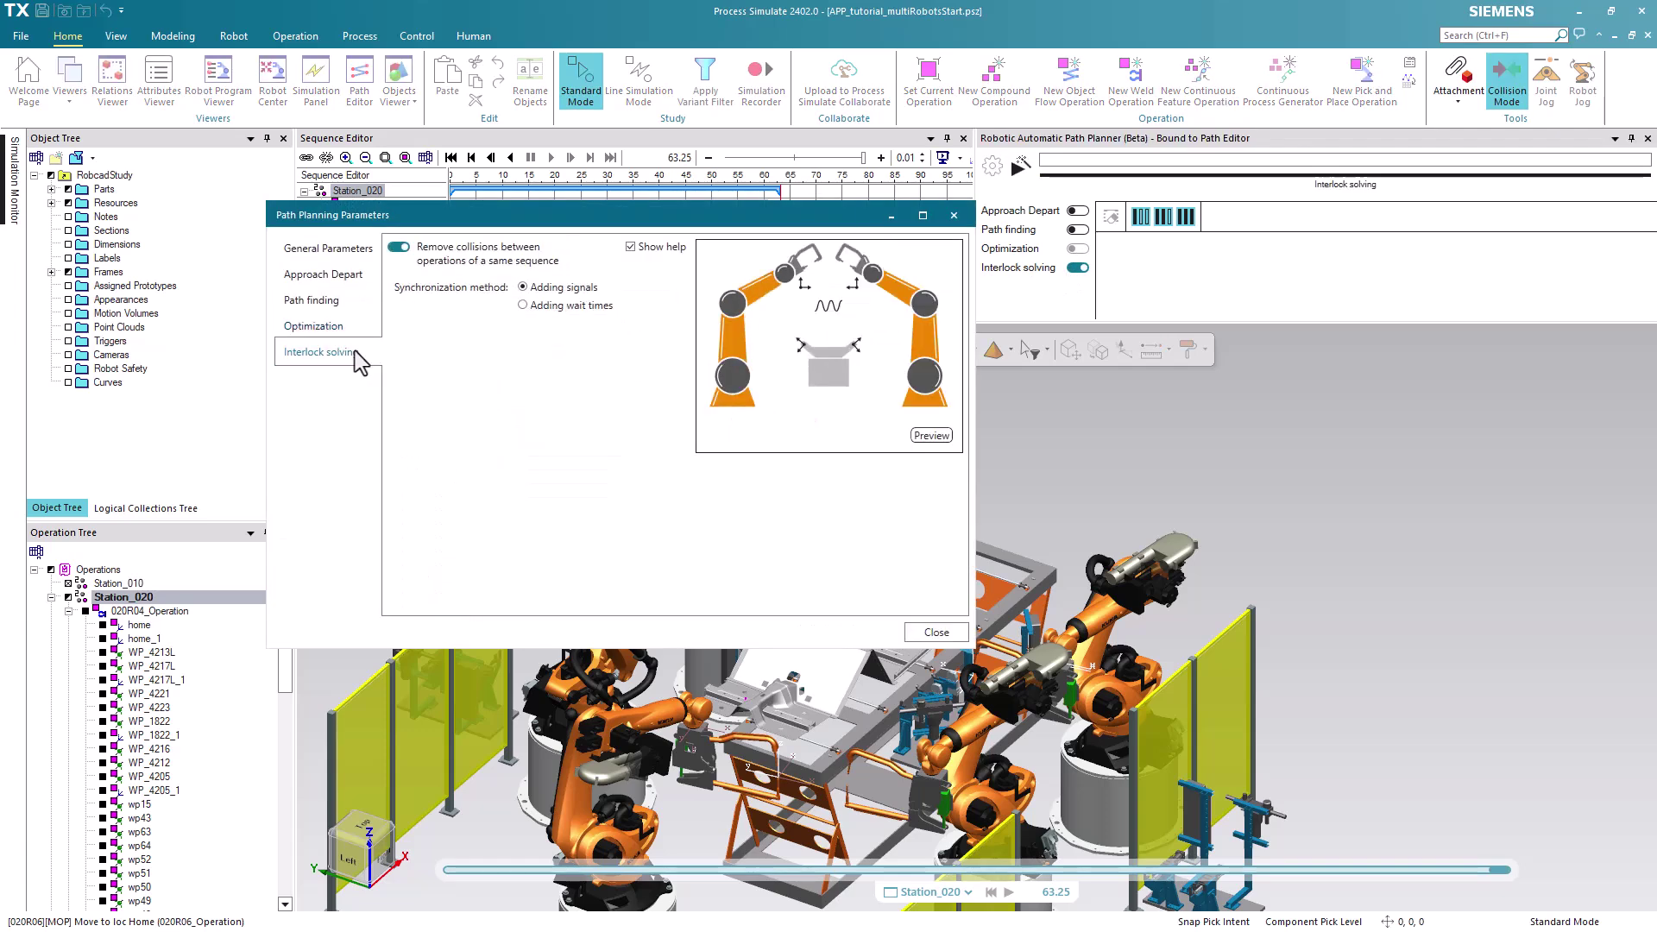
{"action": "left_click", "coordinate": [929, 436]}
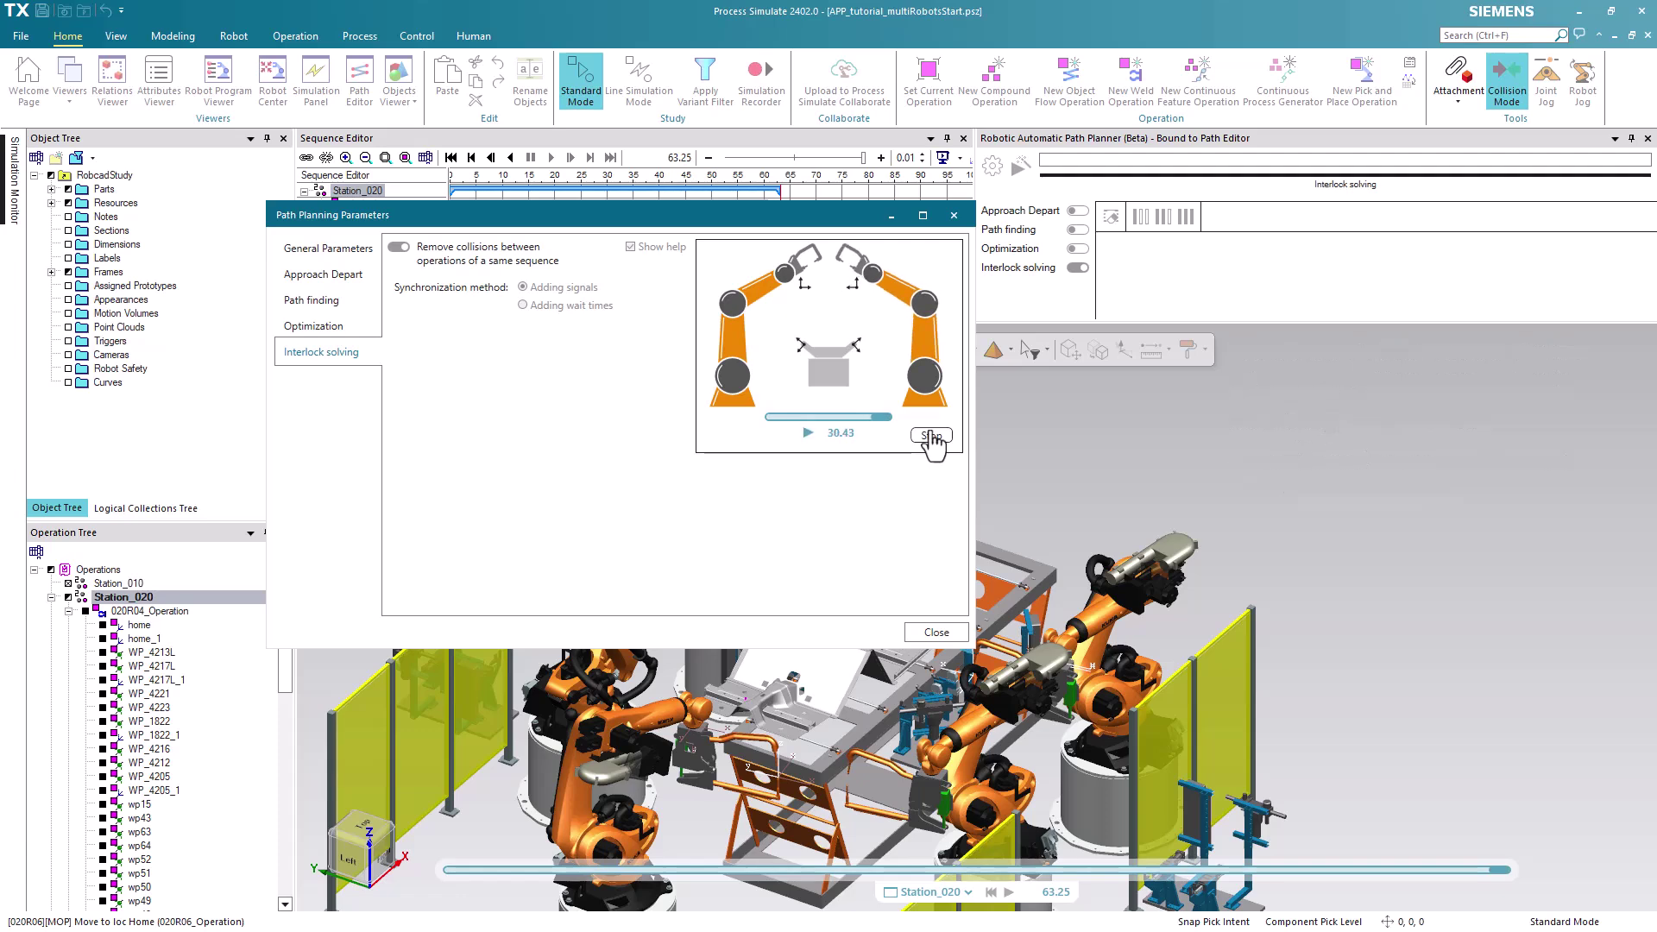
{"action": "left_click", "coordinate": [930, 435]}
{"action": "left_click", "coordinate": [936, 633]}
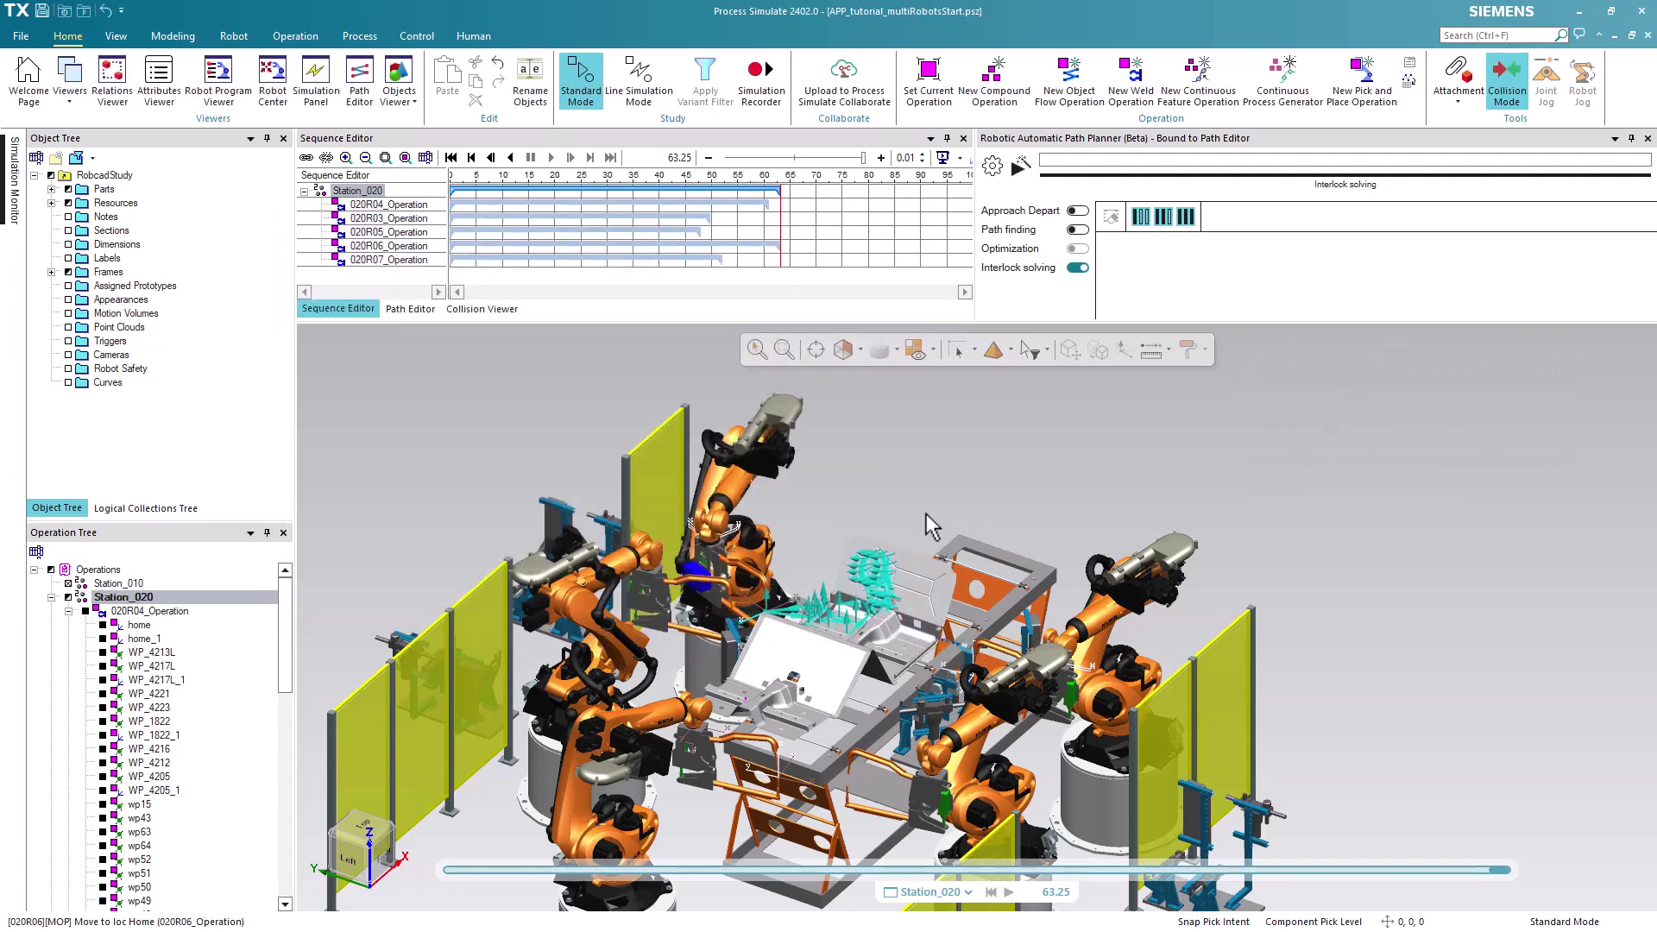
- Run interlock solving on the Station_020 sequence, accepting the simulation reset, and simulate the resulting sequence
{"action": "left_click", "coordinate": [1020, 167]}
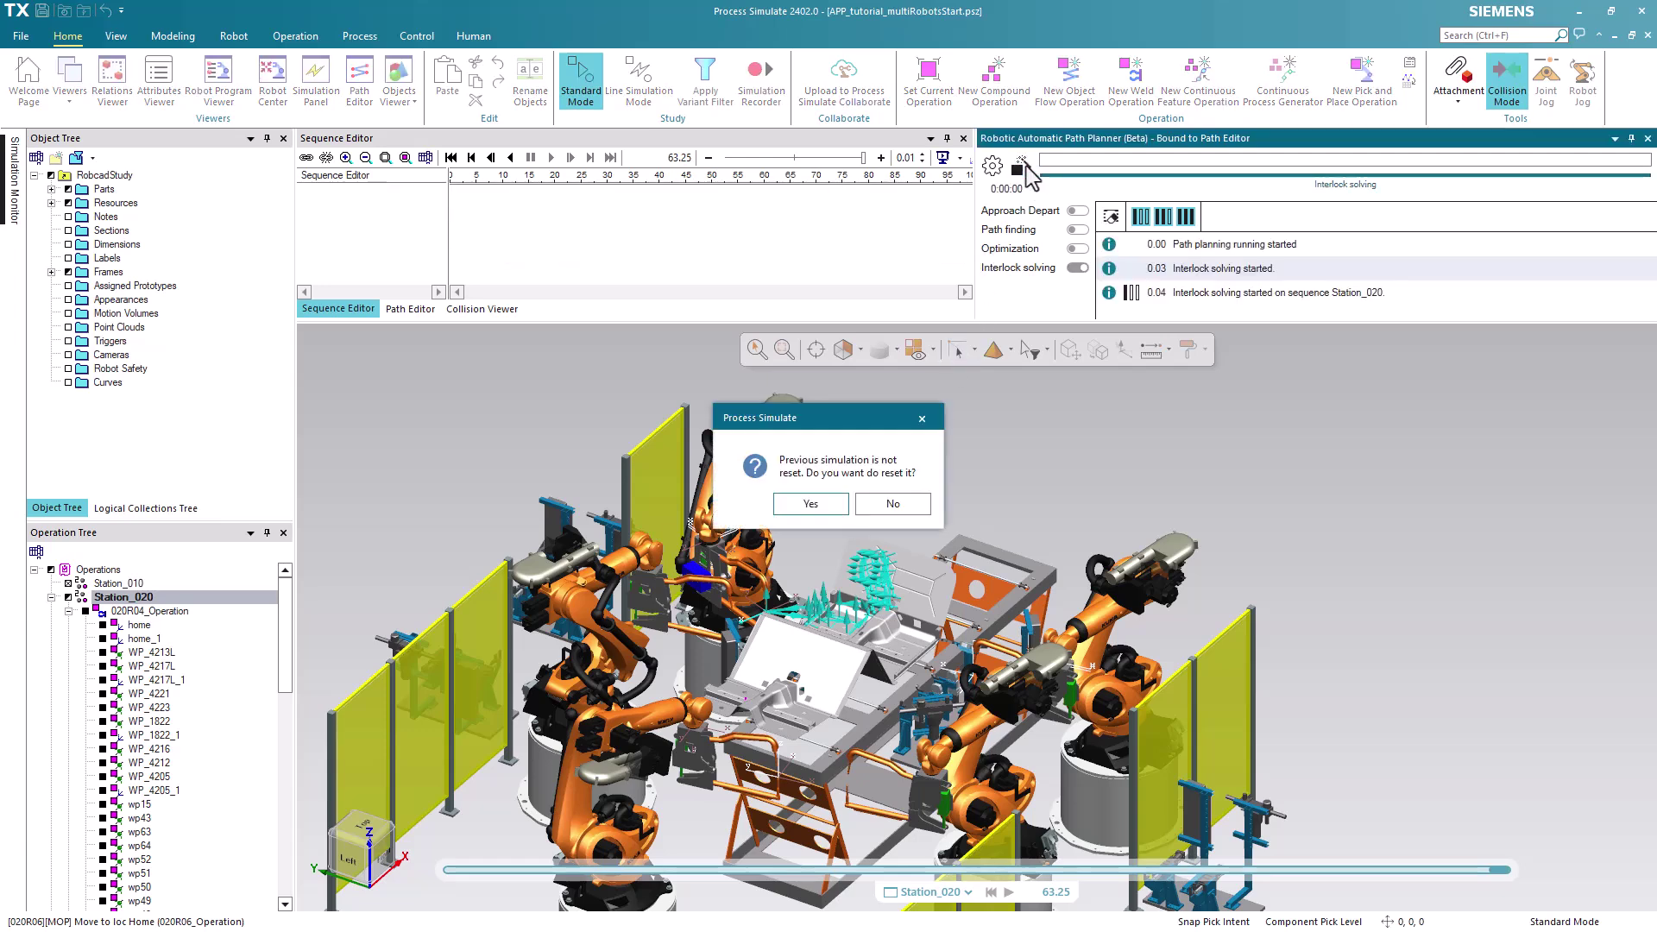
{"action": "left_click", "coordinate": [821, 502]}
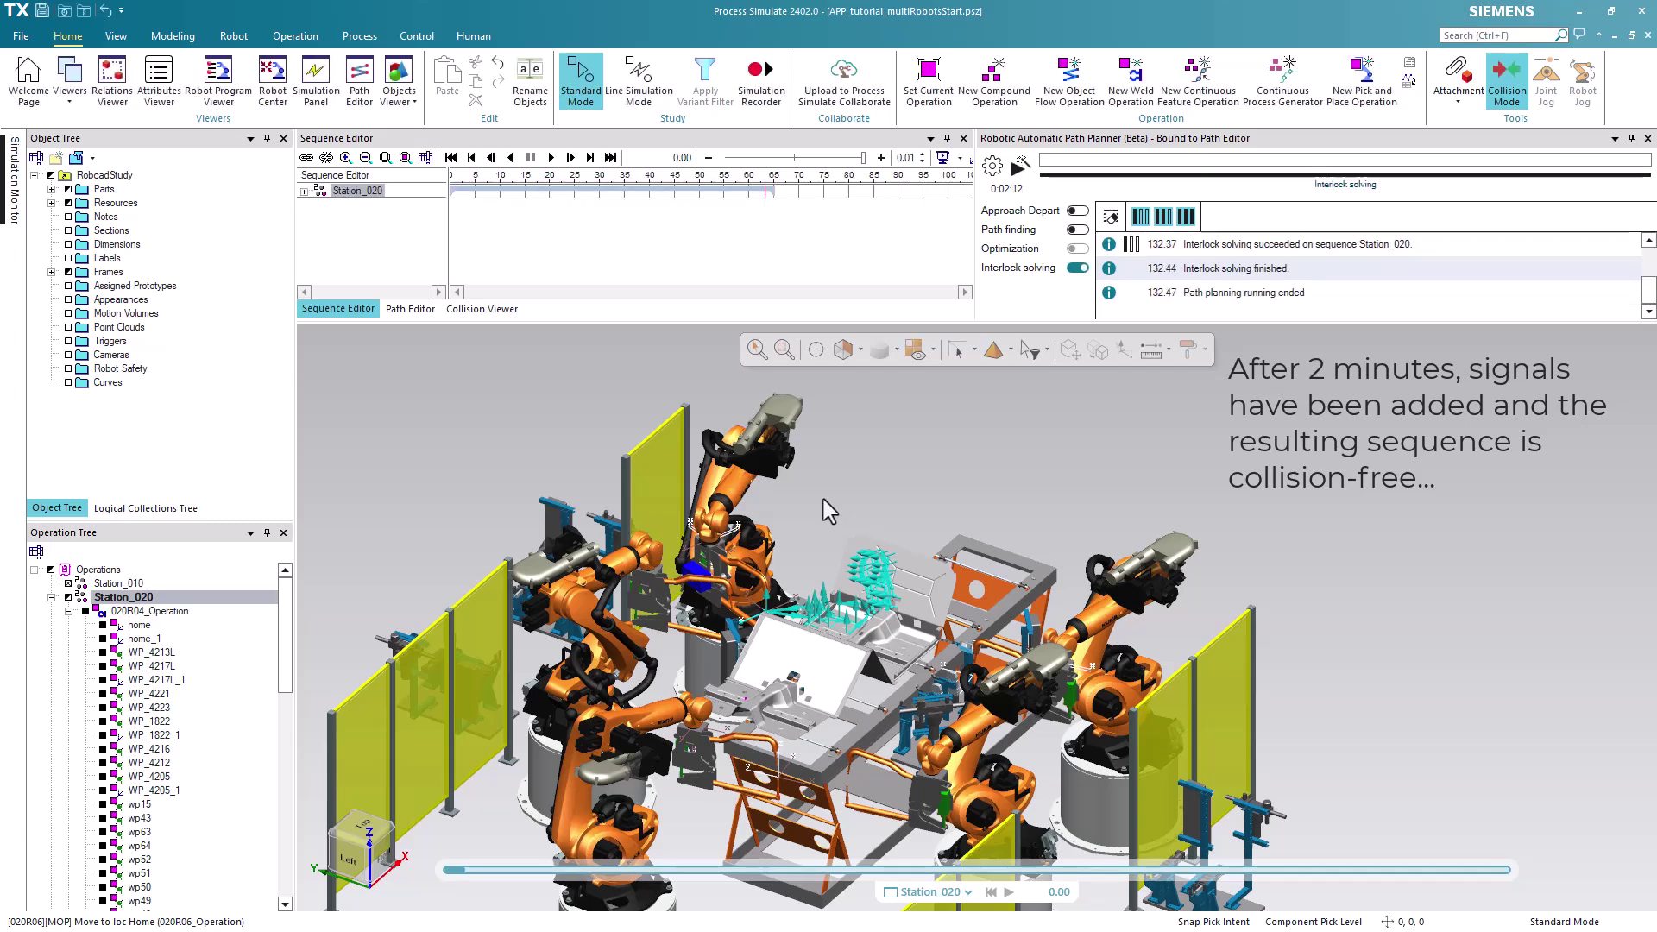
{"action": "left_click", "coordinate": [549, 158]}
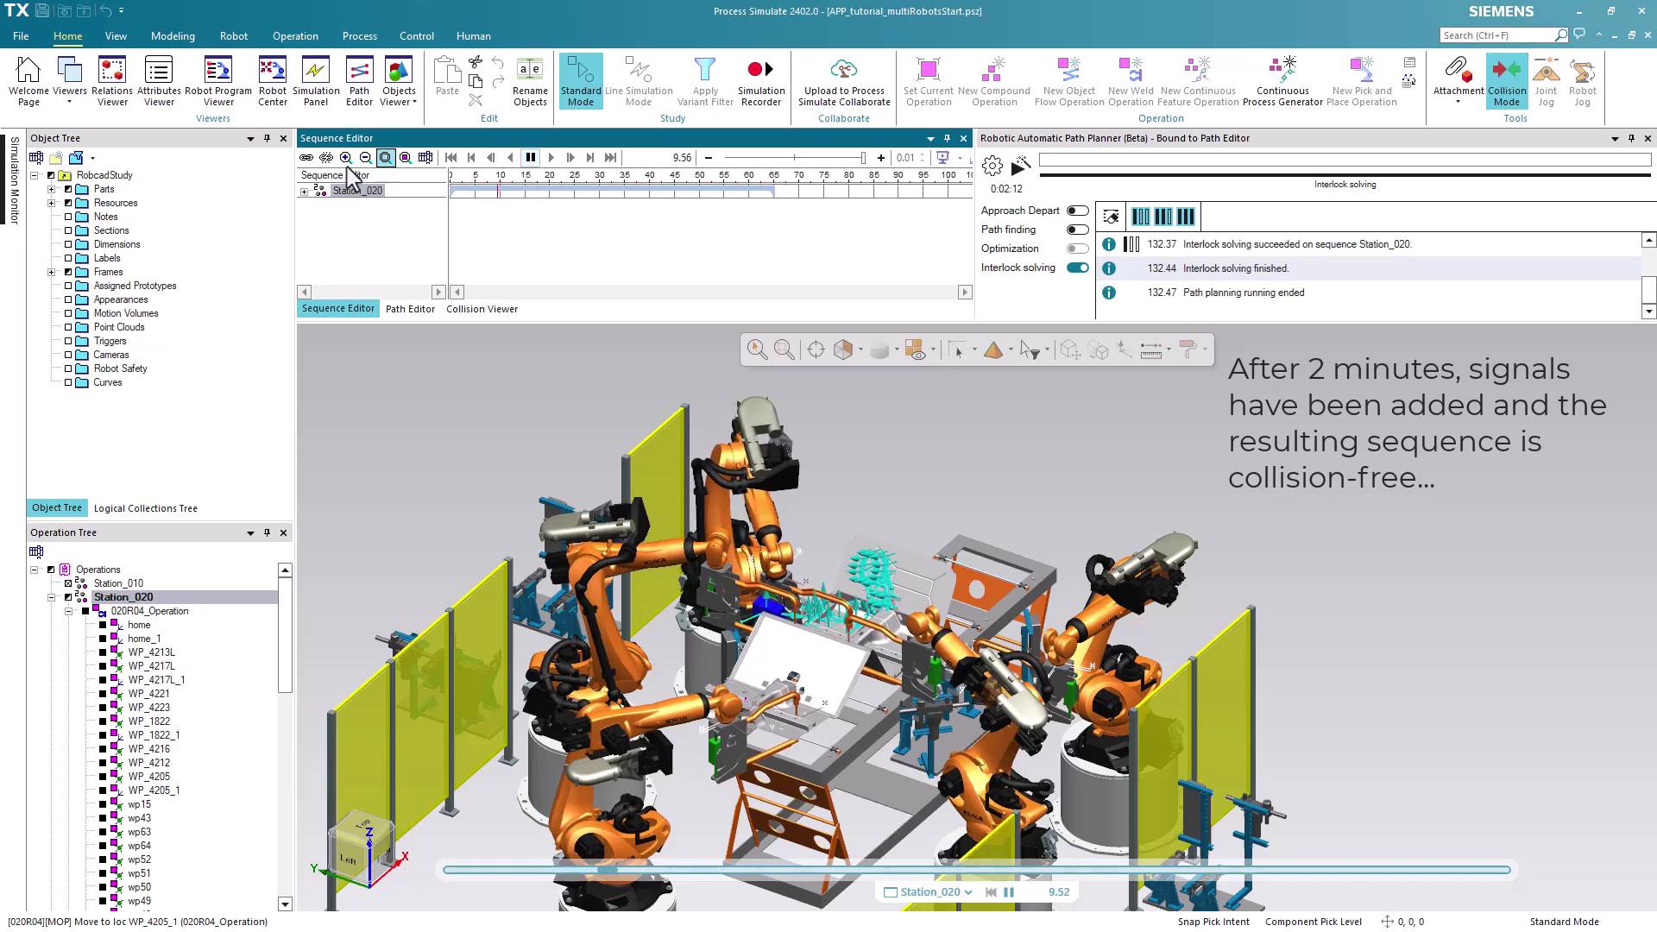
{"action": "left_click", "coordinate": [305, 192]}
{"action": "left_click", "coordinate": [305, 191]}
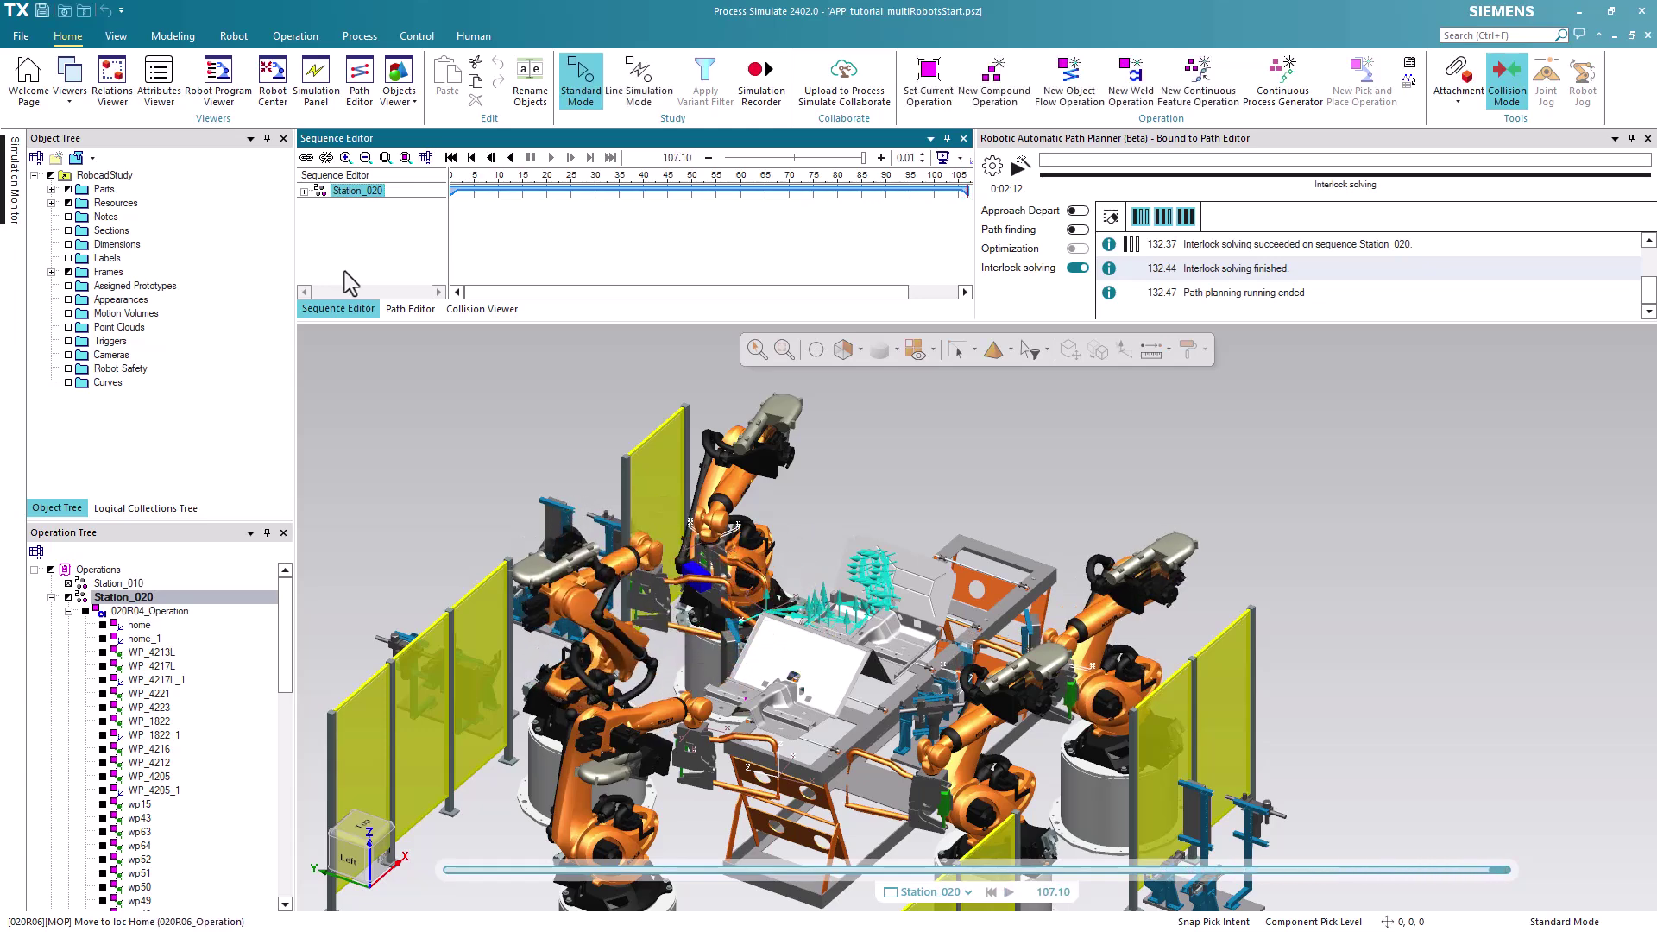
- Review the OLP commands along 020R04_Operation in the path editor and inspect the full command list of location wp56
{"action": "left_click", "coordinate": [411, 308]}
{"action": "left_click", "coordinate": [321, 204]}
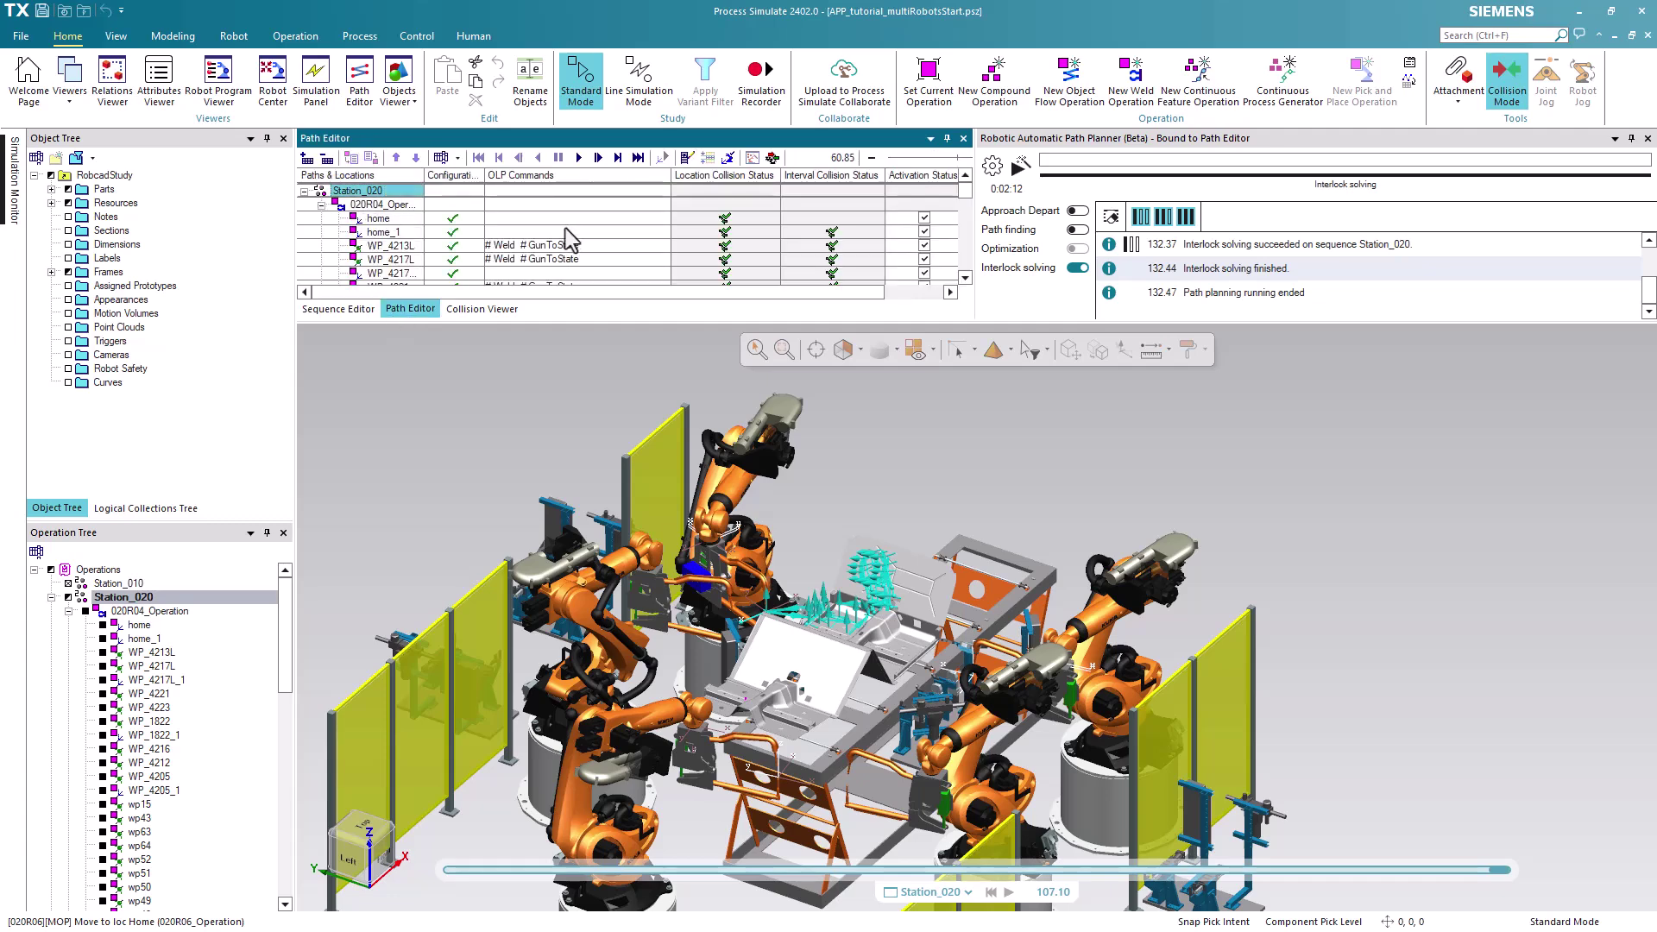
{"action": "scroll", "coordinate": [566, 229], "scroll_direction": "down", "scroll_amount": 5}
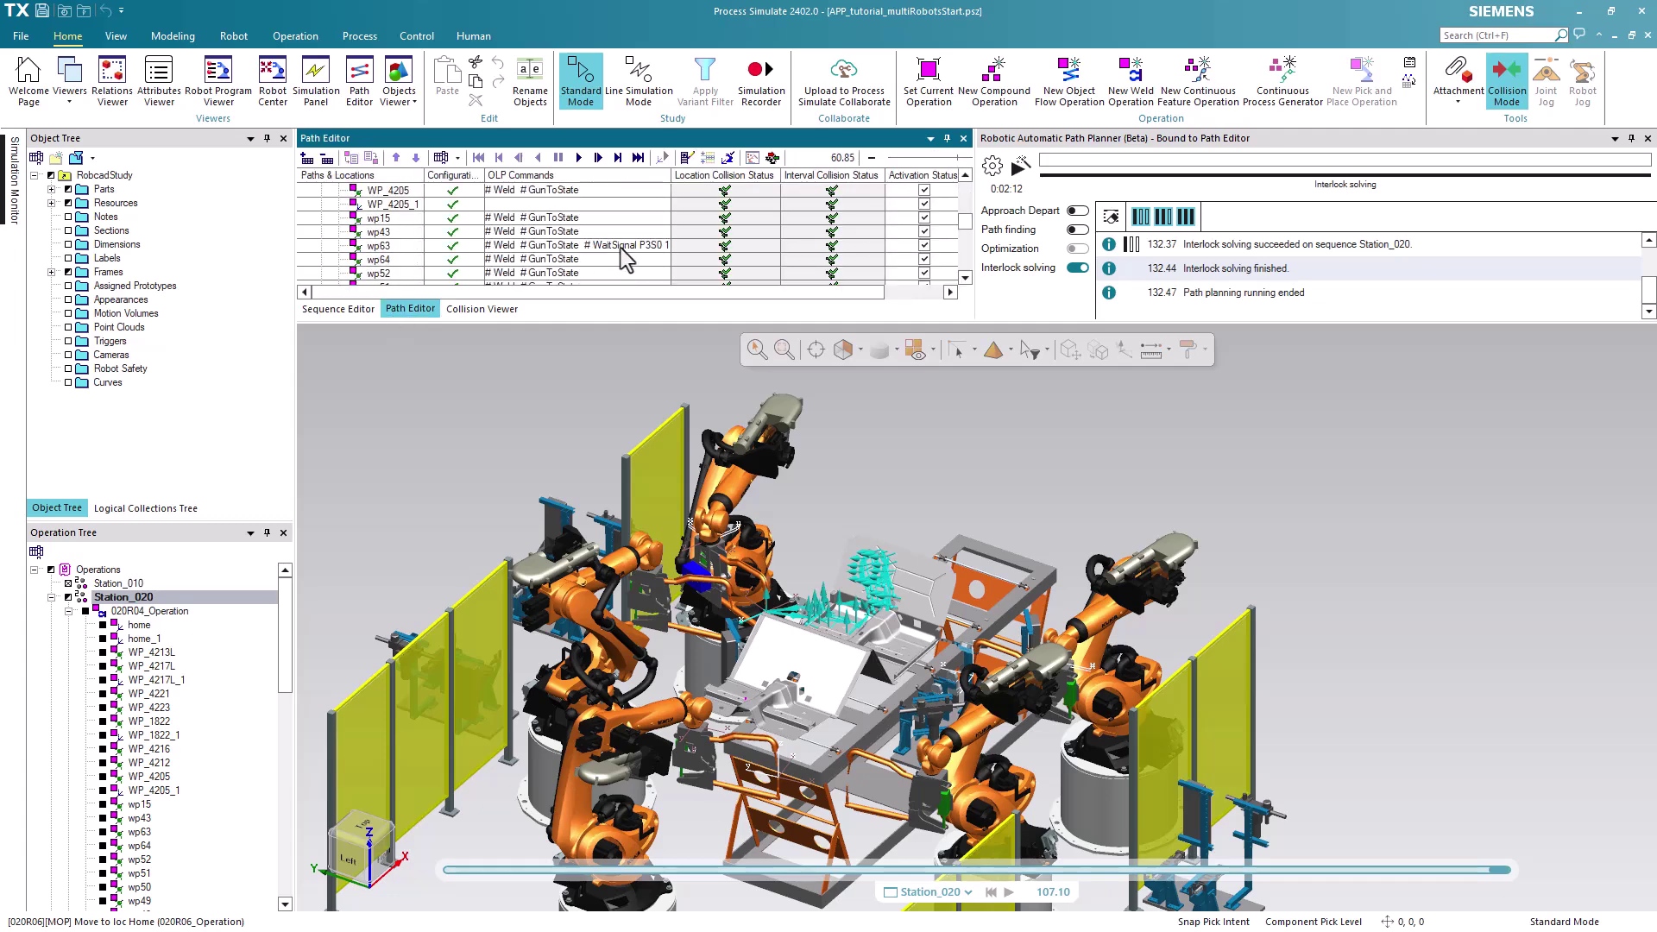
{"action": "scroll", "coordinate": [621, 259], "scroll_direction": "down", "scroll_amount": 3}
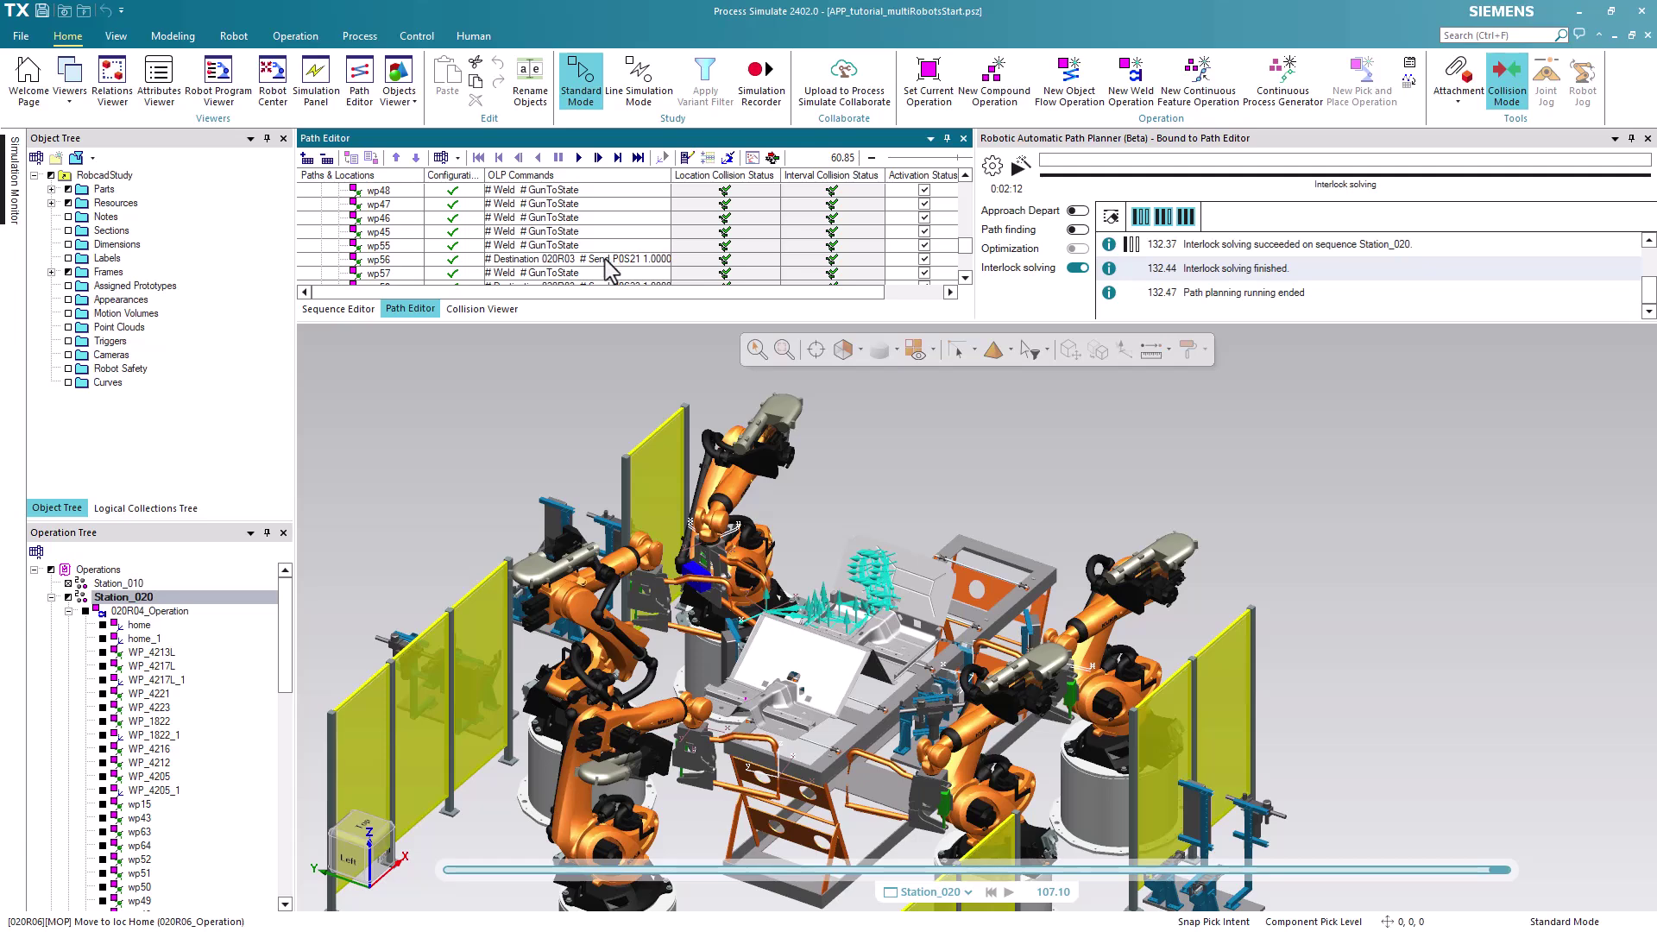
{"action": "left_click", "coordinate": [606, 260]}
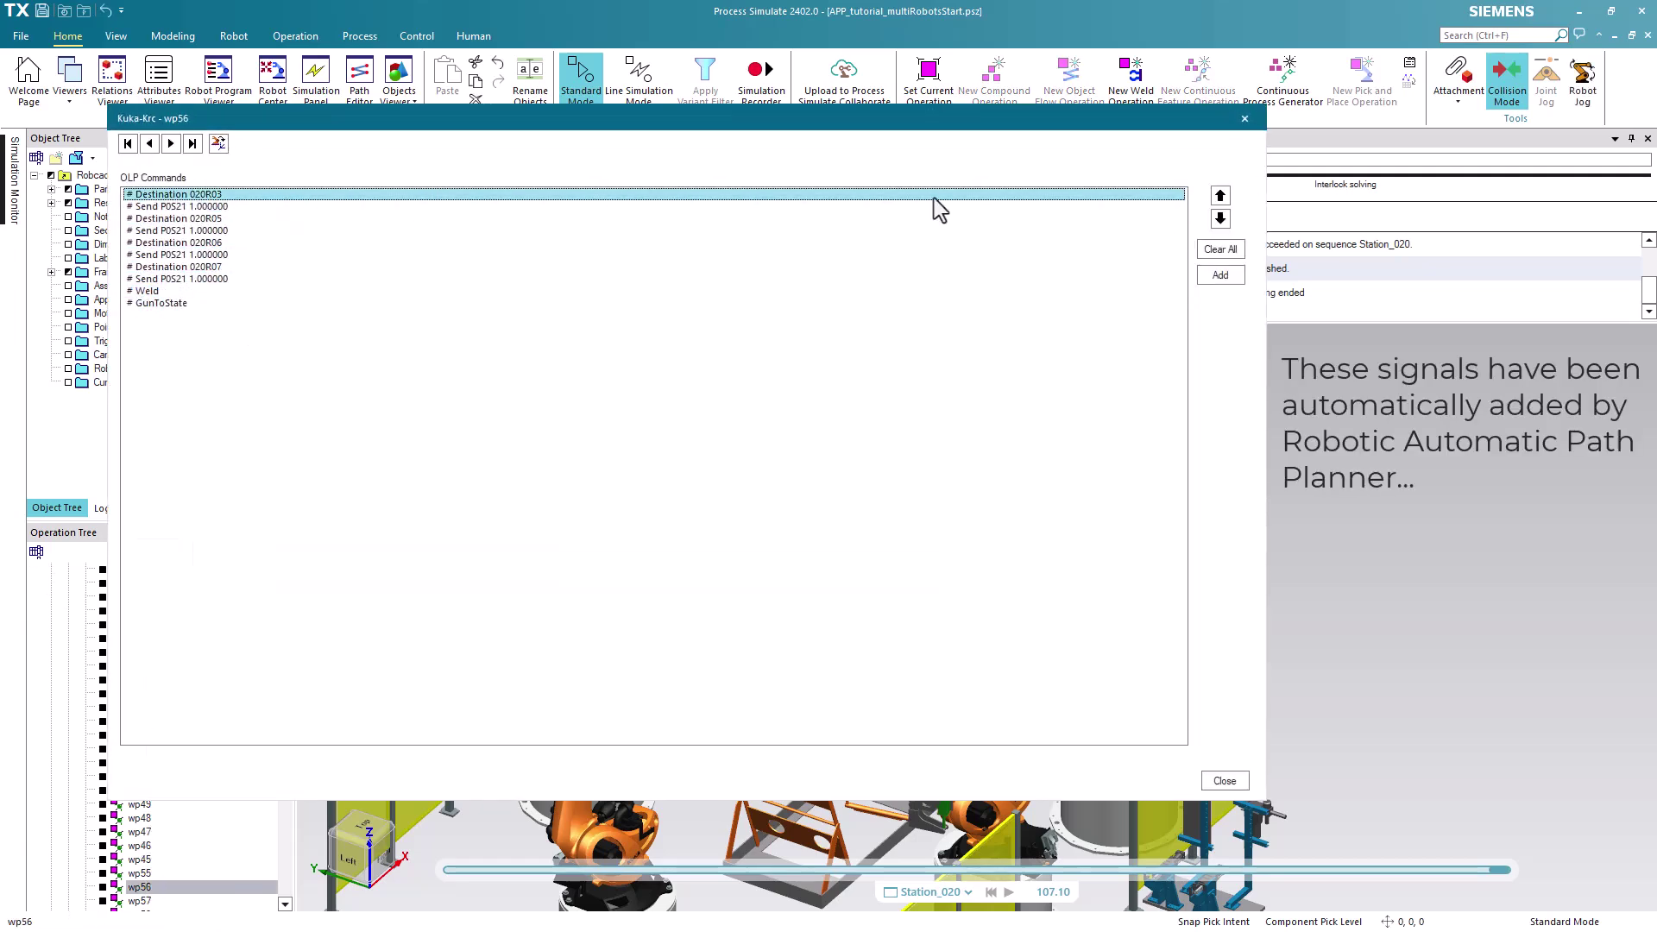
{"action": "left_click", "coordinate": [1245, 118]}
- Expand 020R06_Operation in the path editor and examine the synchronization signals in the OLP commands of its locations
{"action": "scroll", "coordinate": [945, 268], "scroll_direction": "down", "scroll_amount": 3}
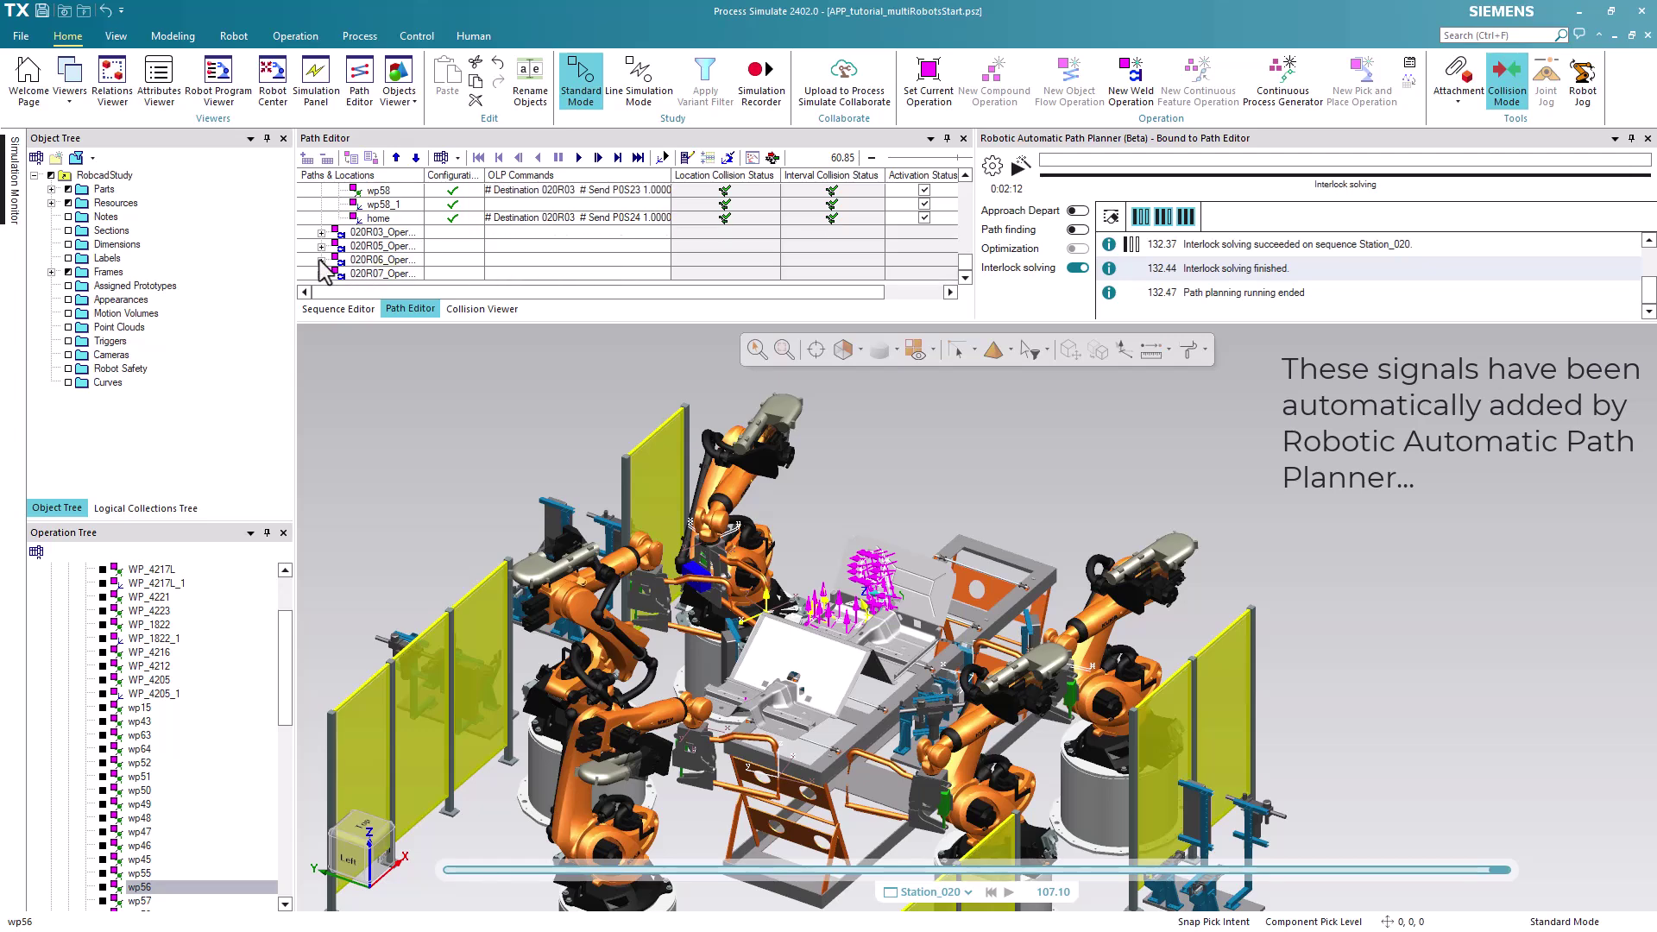
{"action": "left_click", "coordinate": [321, 260]}
{"action": "scroll", "coordinate": [554, 273], "scroll_direction": "down", "scroll_amount": 2}
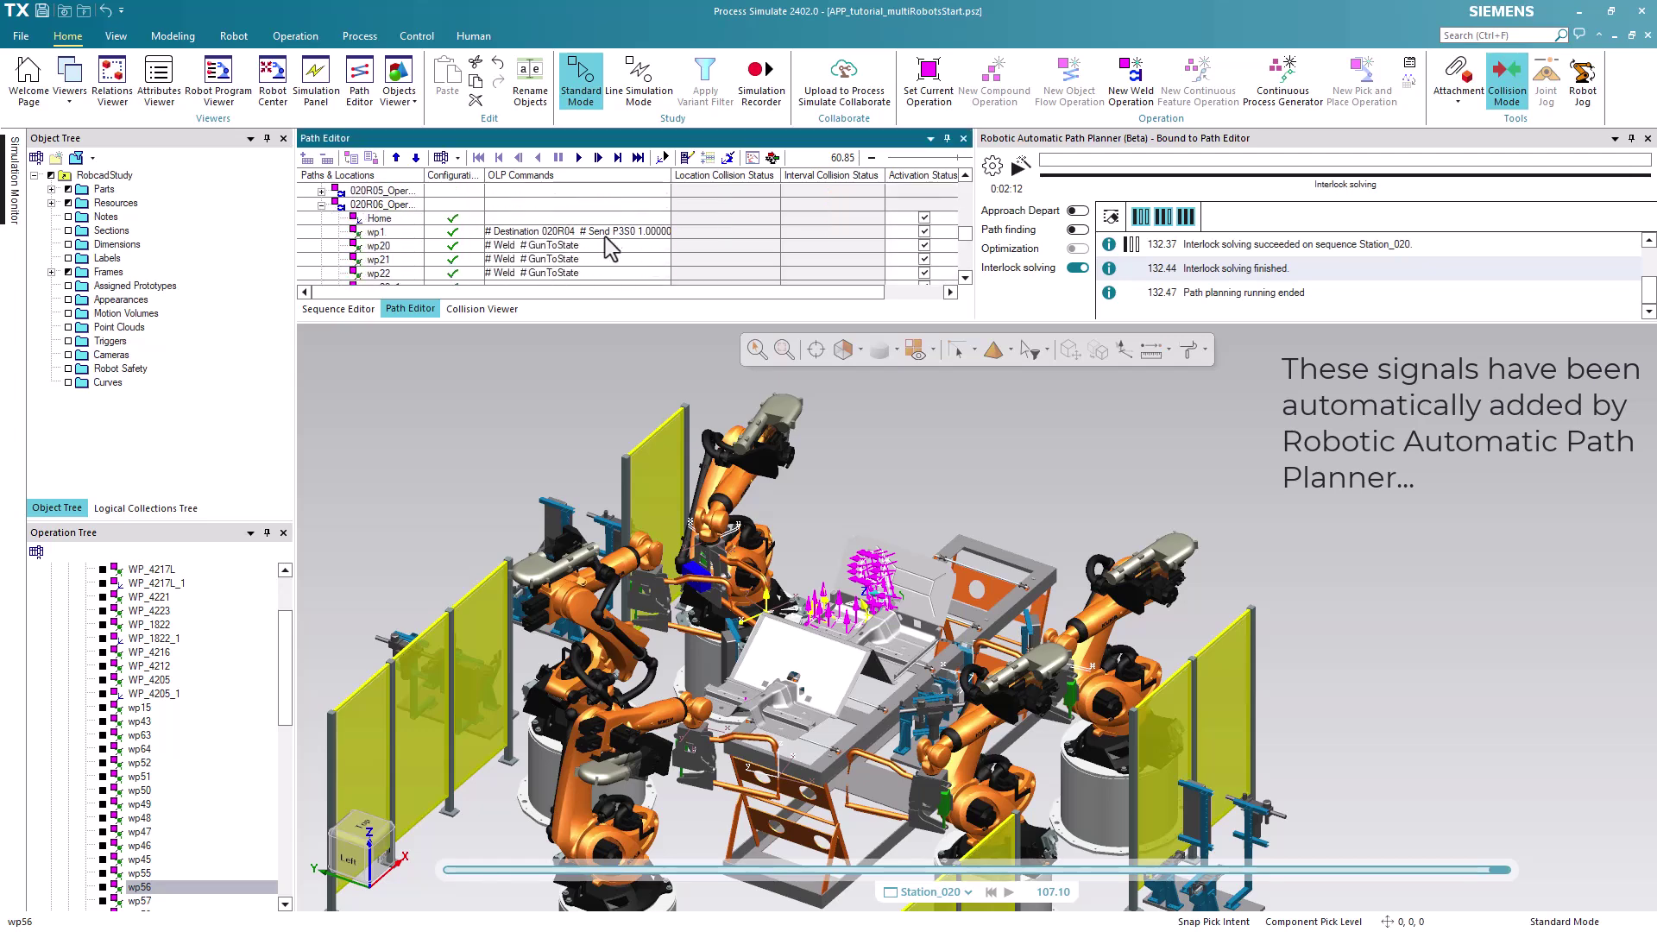
{"action": "scroll", "coordinate": [611, 249], "scroll_direction": "down", "scroll_amount": 5}
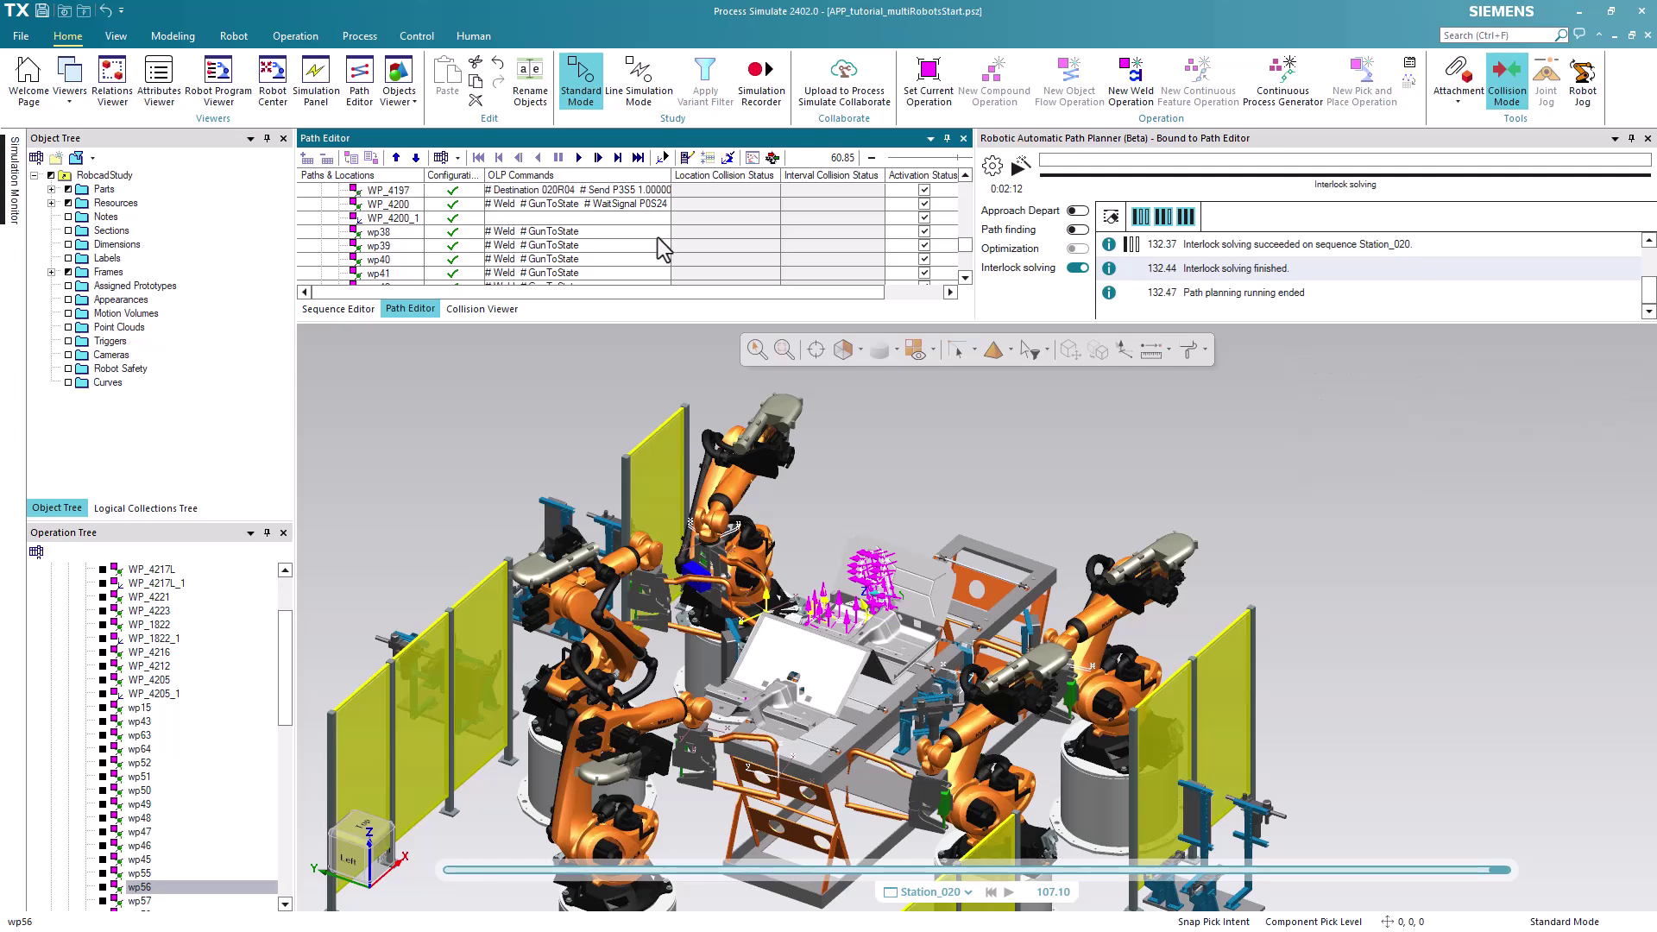
{"action": "scroll", "coordinate": [663, 248], "scroll_direction": "down", "scroll_amount": 1}
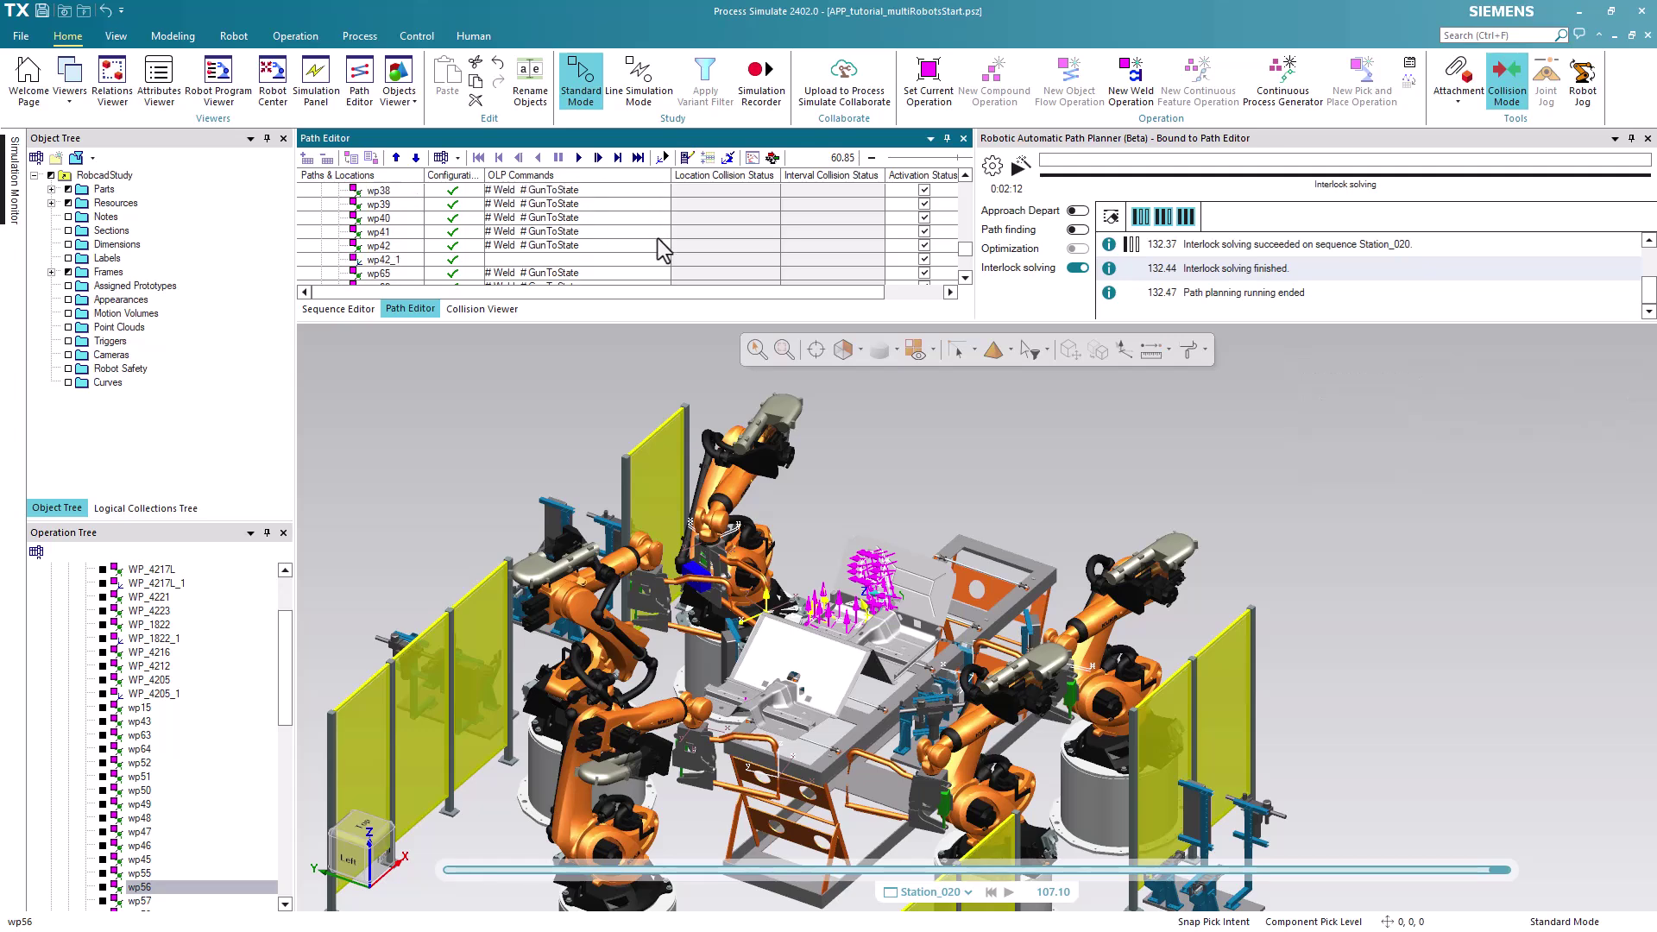